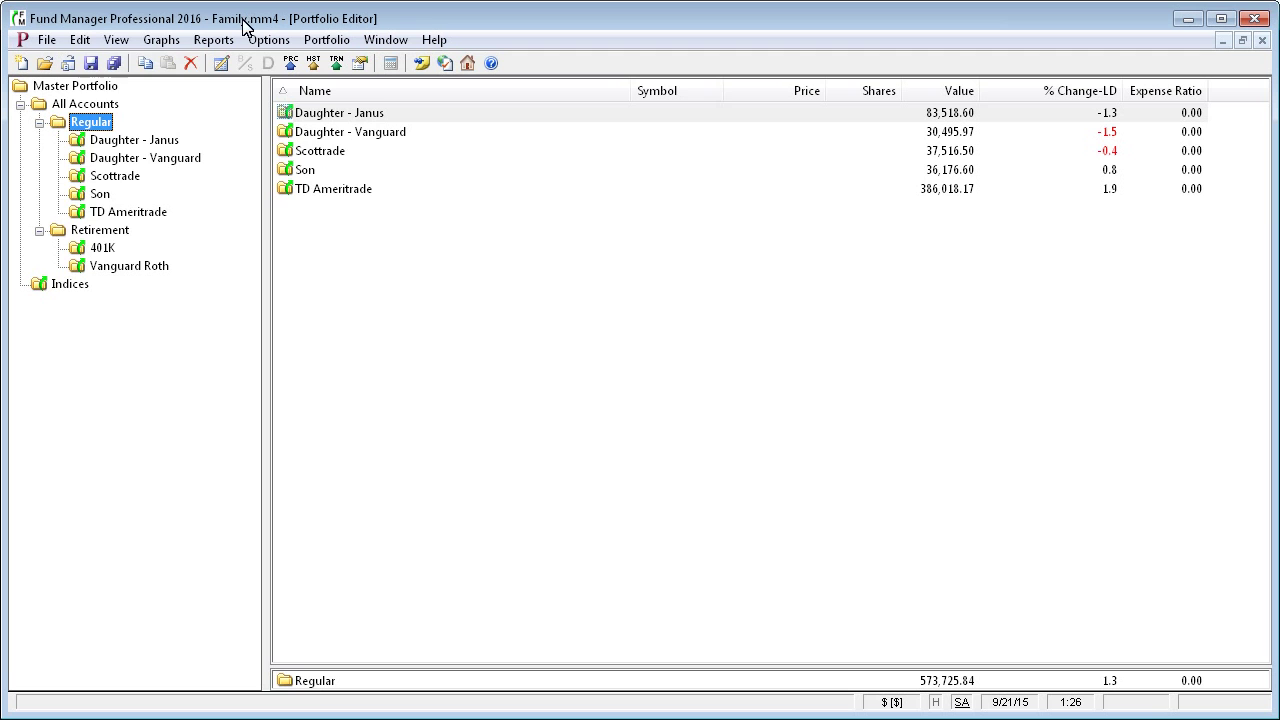
- Launch the Reconciliation Wizard for the TD Ameritrade account from its right-click menu
{"action": "left_click", "coordinate": [80, 40]}
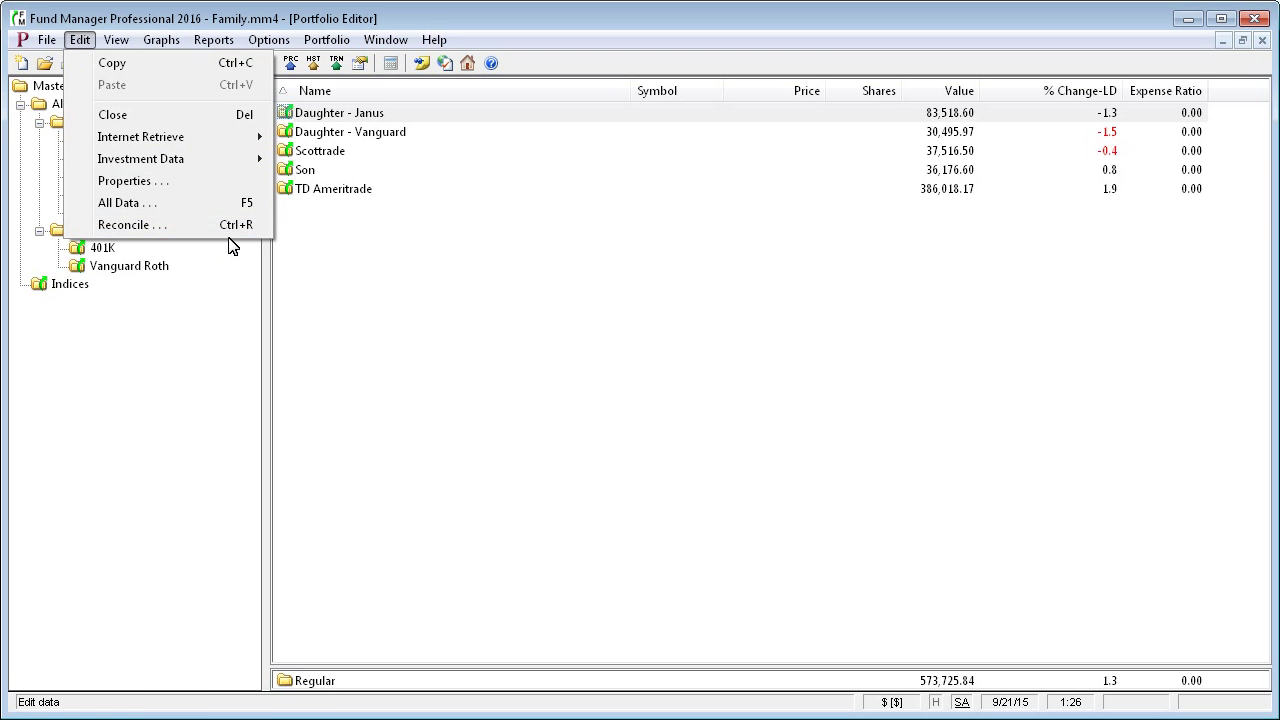
{"action": "left_click", "coordinate": [108, 61]}
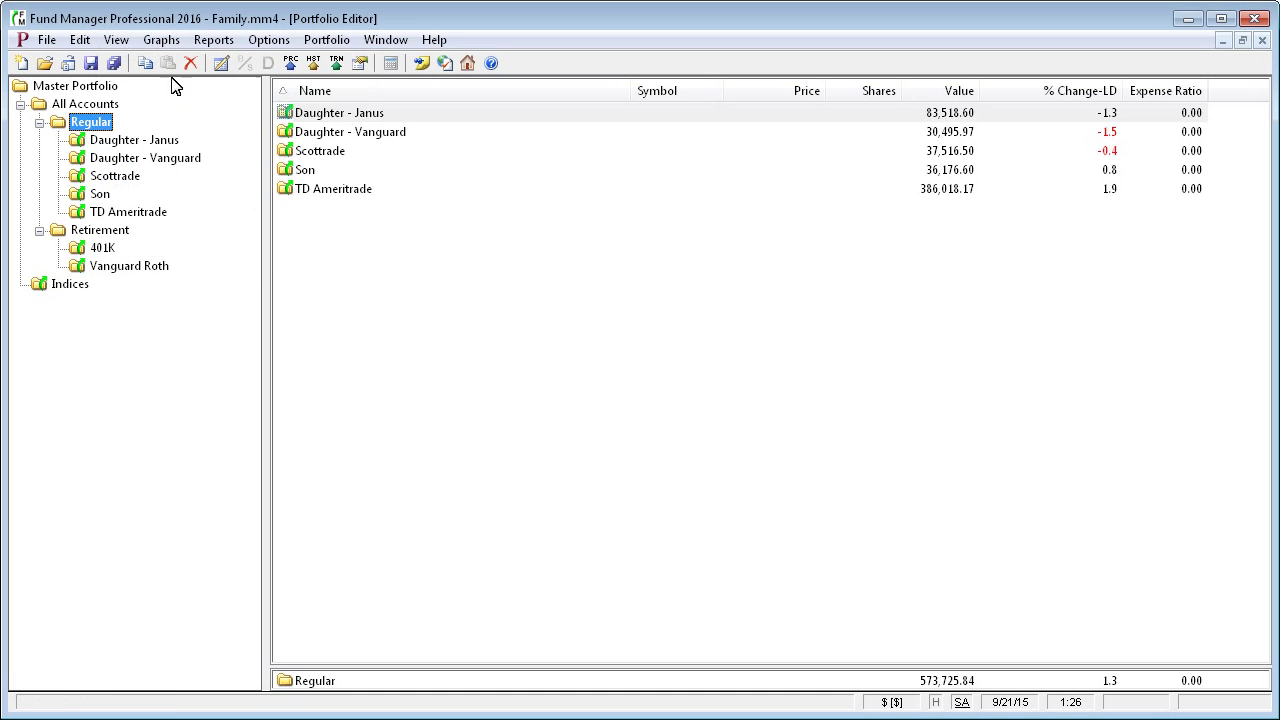
{"action": "left_click", "coordinate": [314, 192]}
{"action": "right_click", "coordinate": [315, 189]}
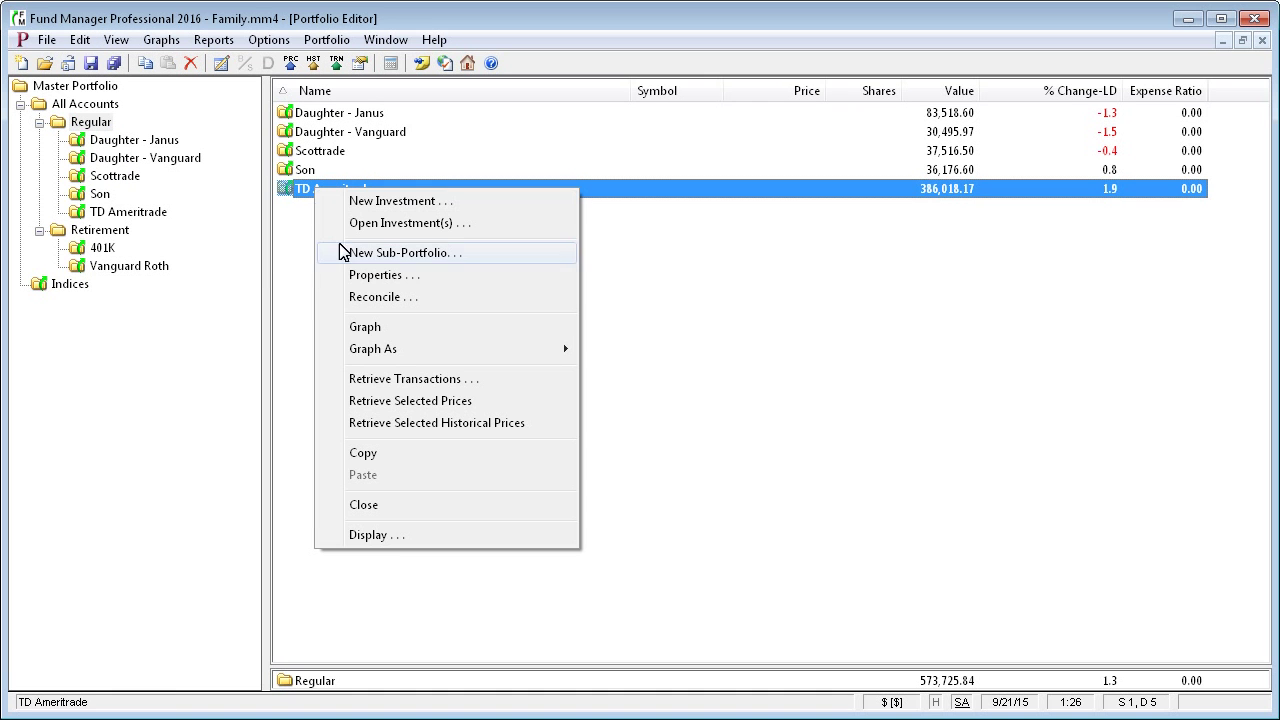
{"action": "left_click", "coordinate": [379, 297]}
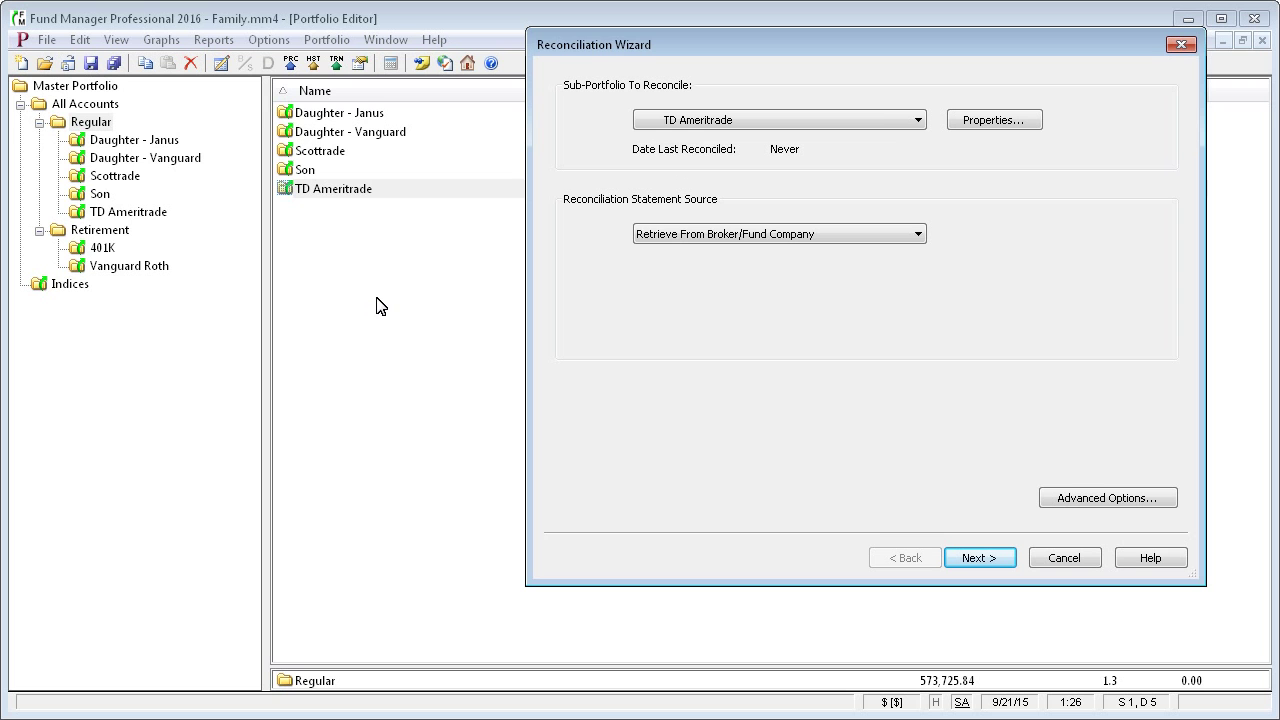
{"action": "left_click", "coordinate": [897, 124]}
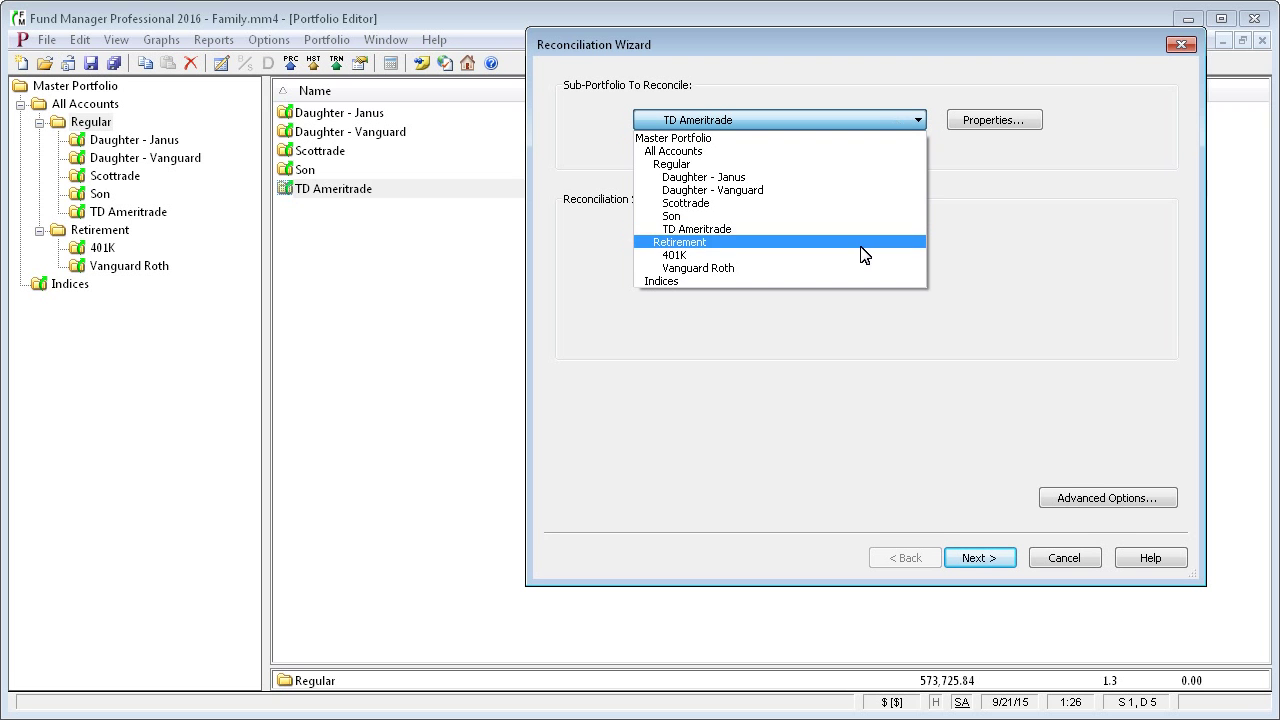
{"action": "left_click", "coordinate": [918, 124]}
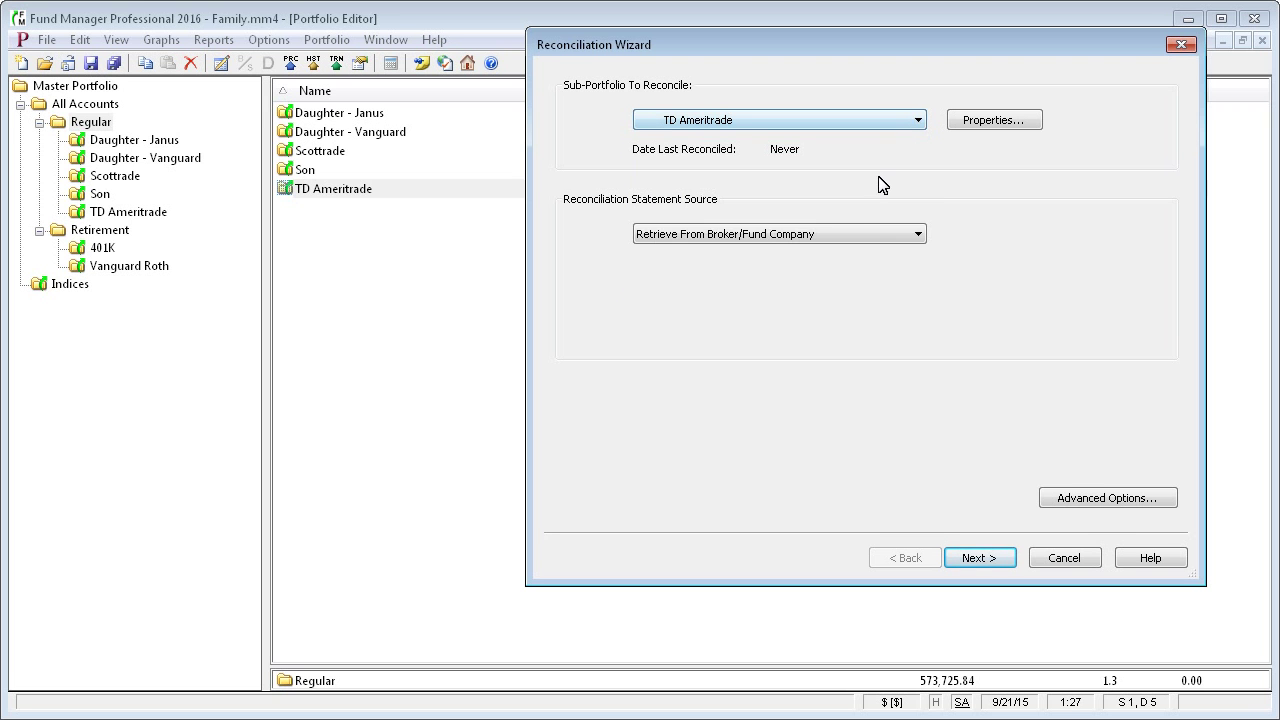
{"action": "left_click", "coordinate": [918, 236]}
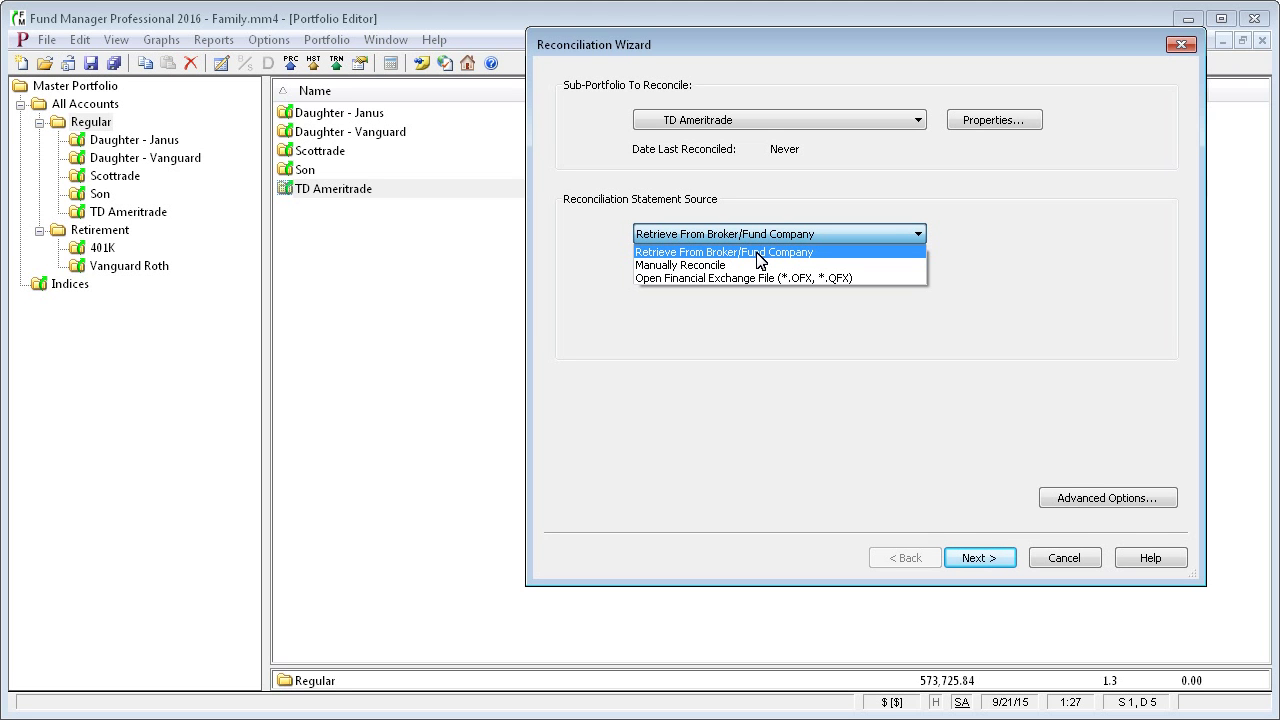
{"action": "left_click", "coordinate": [758, 258]}
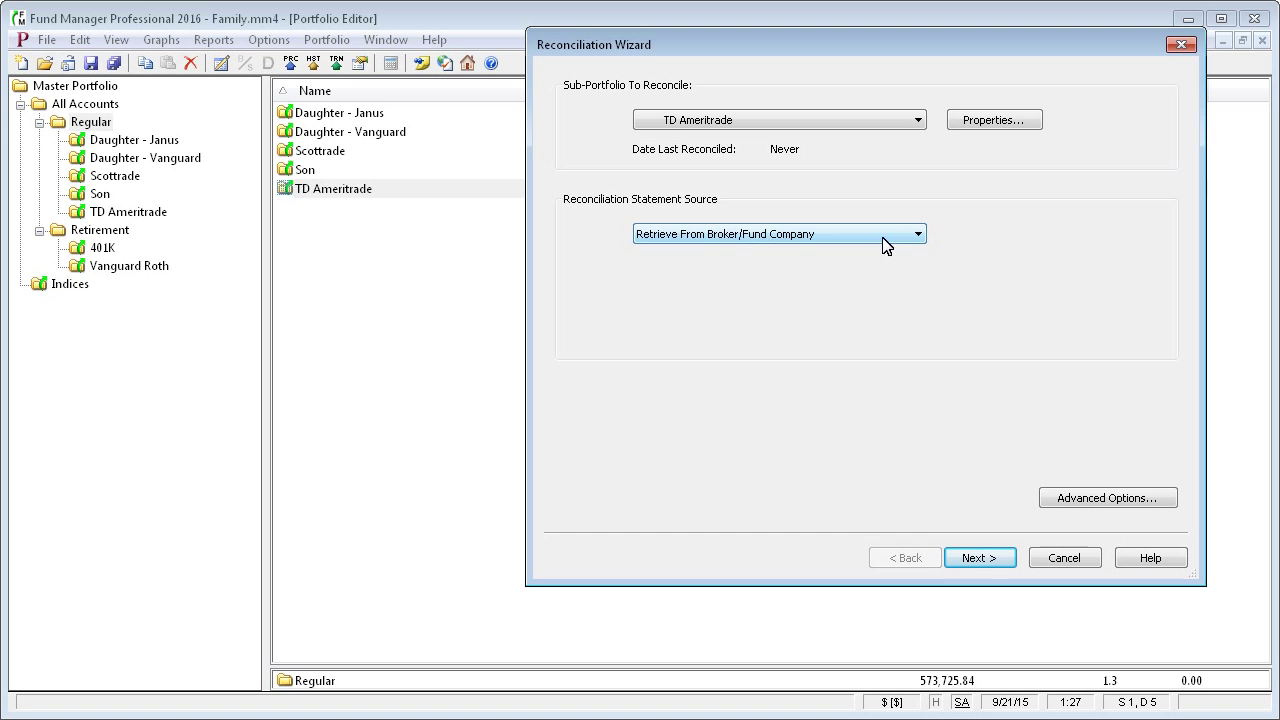
- Retrieve TD Ameritrade's 9/18/2015 broker statement, comparing to 22 balanced, 0 unbalanced investments
{"action": "left_click", "coordinate": [975, 558]}
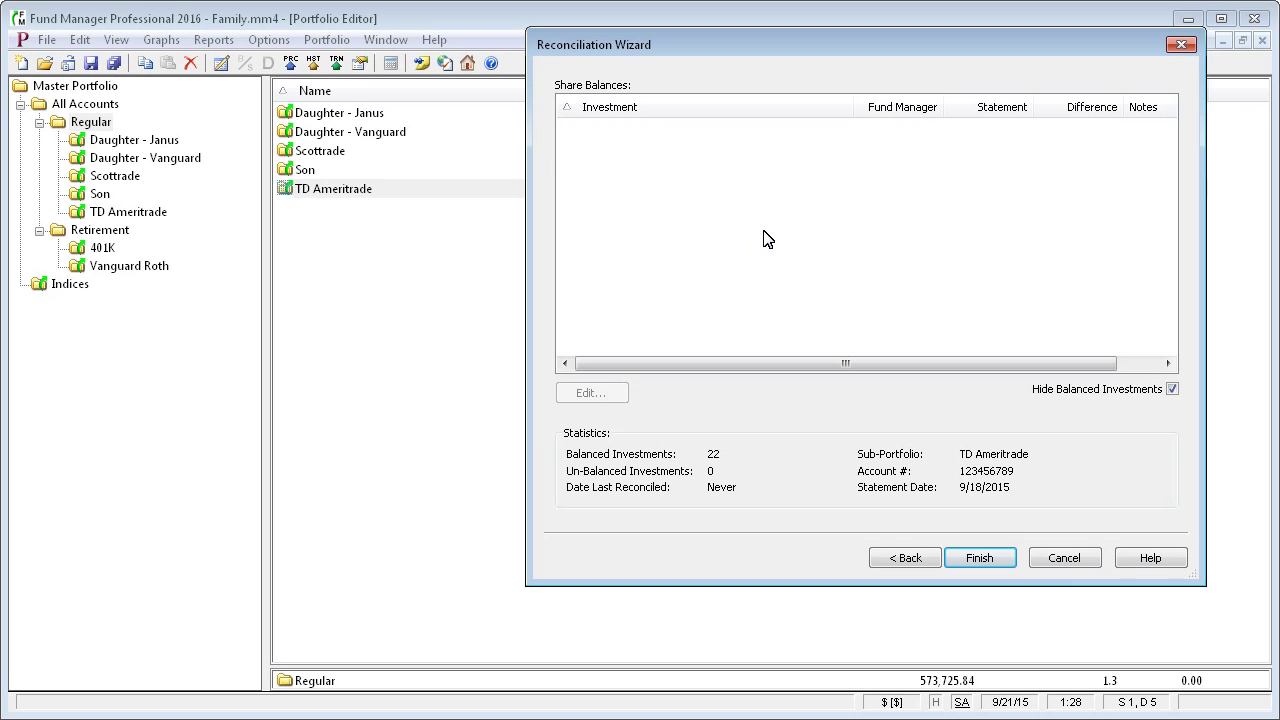
- Cancel the reconciliation and open the Data Register on TD Ameritrade's Lowe's transactions
{"action": "left_click", "coordinate": [1066, 566]}
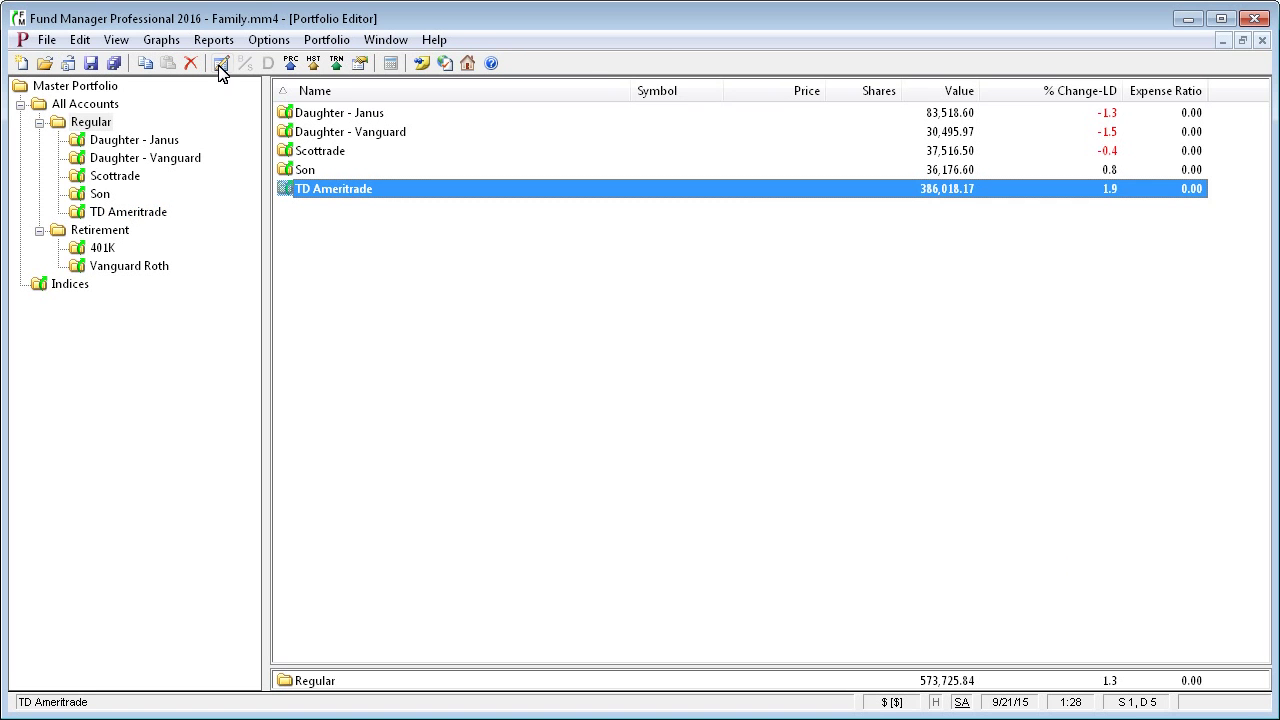
{"action": "left_click", "coordinate": [221, 65]}
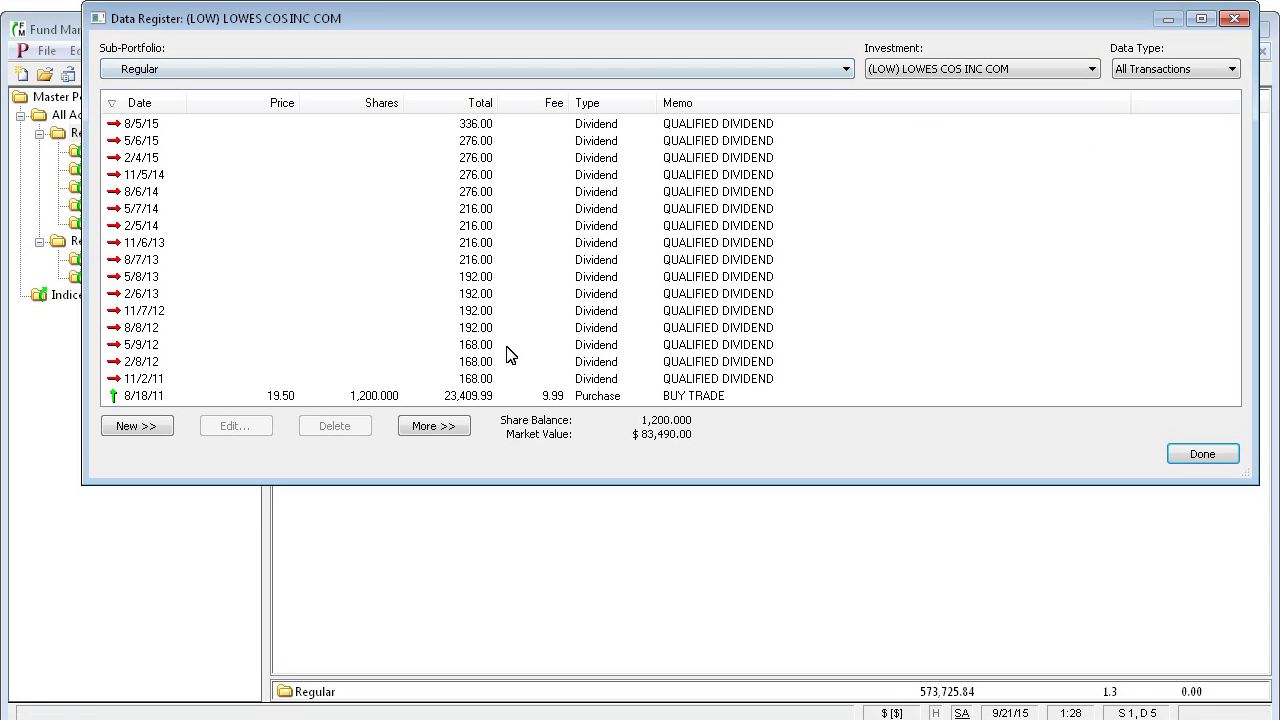
{"action": "left_click", "coordinate": [840, 70]}
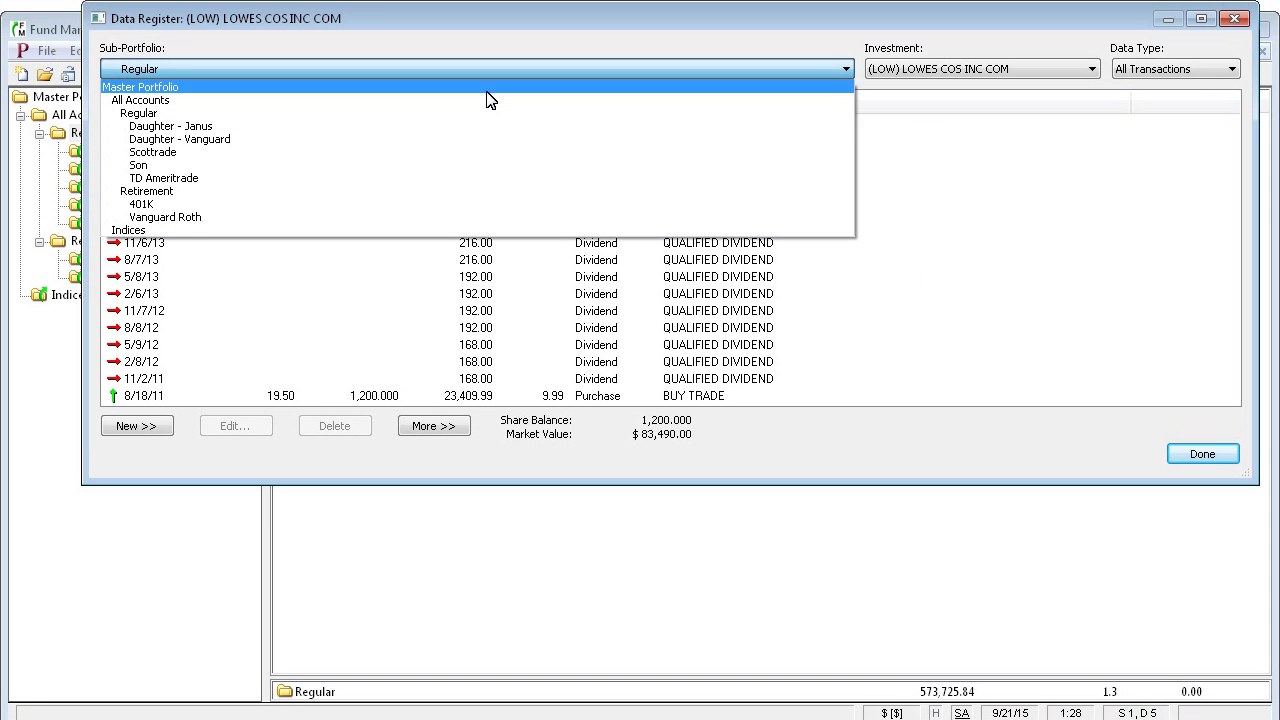
{"action": "left_click", "coordinate": [253, 179]}
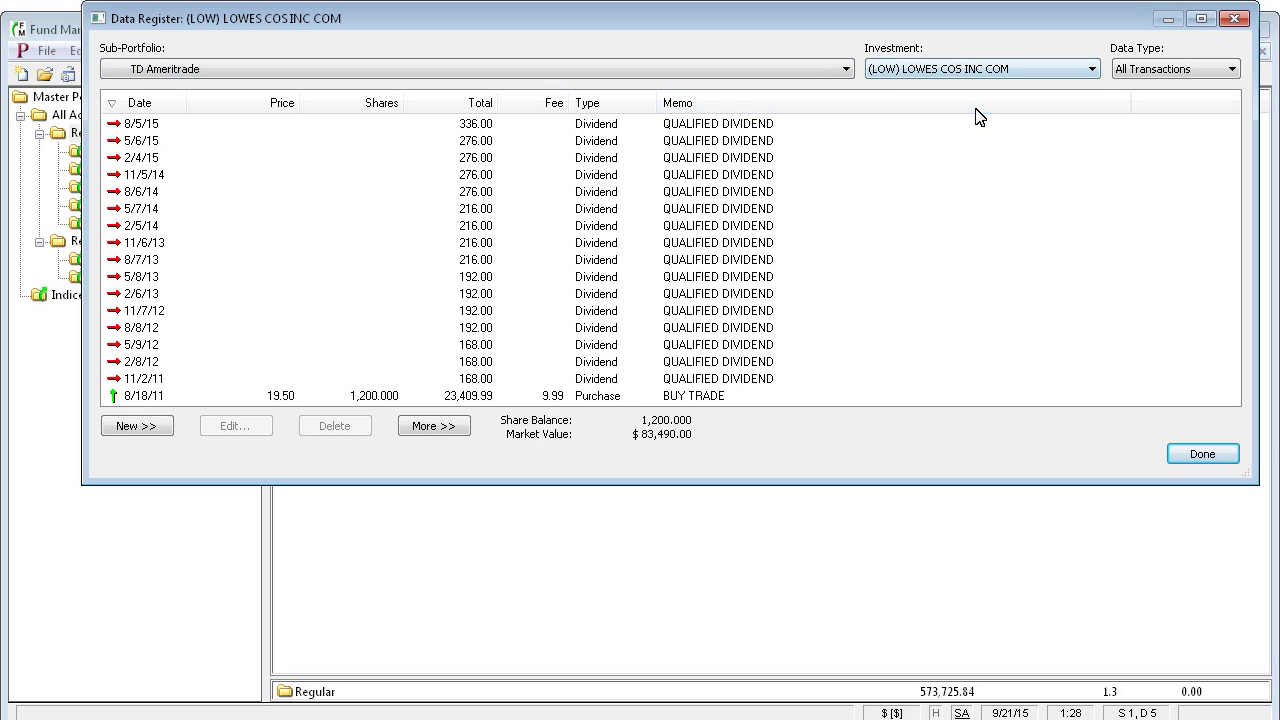
- Change the 8/18/11 Lowe's purchase to 1,300 shares at a price of 18.00
{"action": "left_click", "coordinate": [378, 396]}
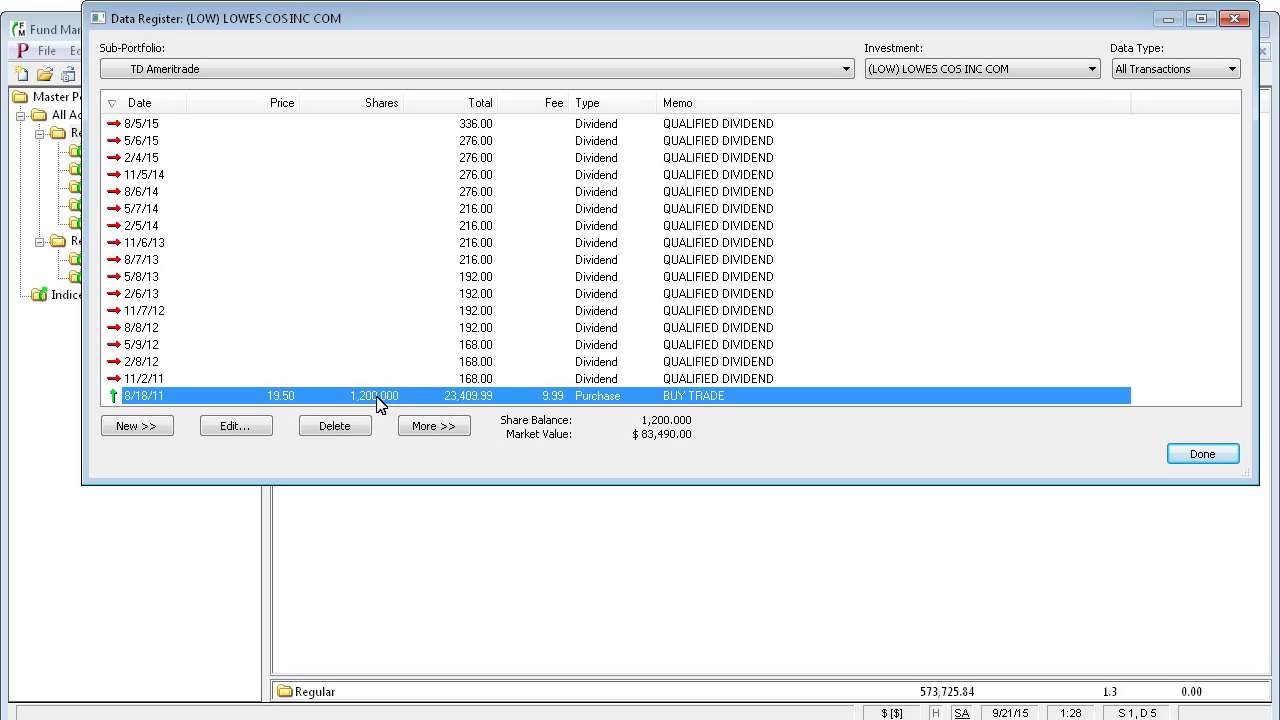
{"action": "left_click", "coordinate": [245, 426]}
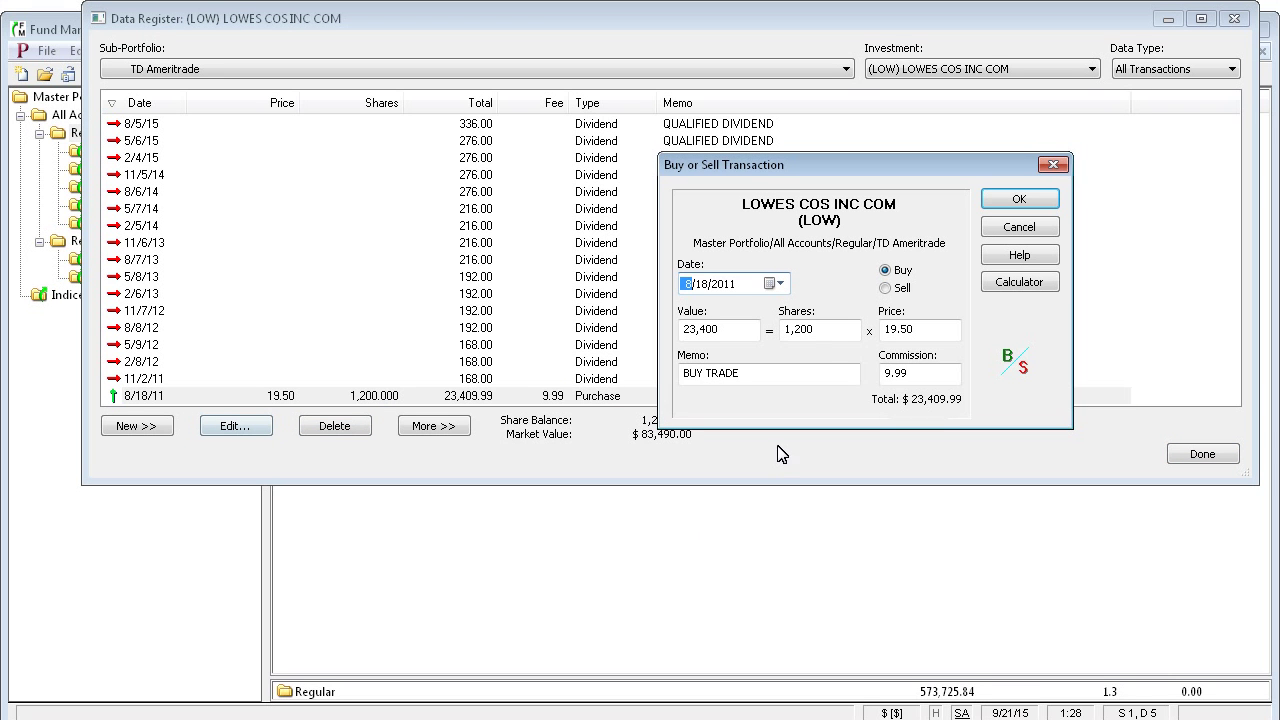
{"action": "left_click", "coordinate": [800, 329]}
{"action": "left_click_drag", "start_coordinate": [800, 329], "coordinate": [795, 329]}
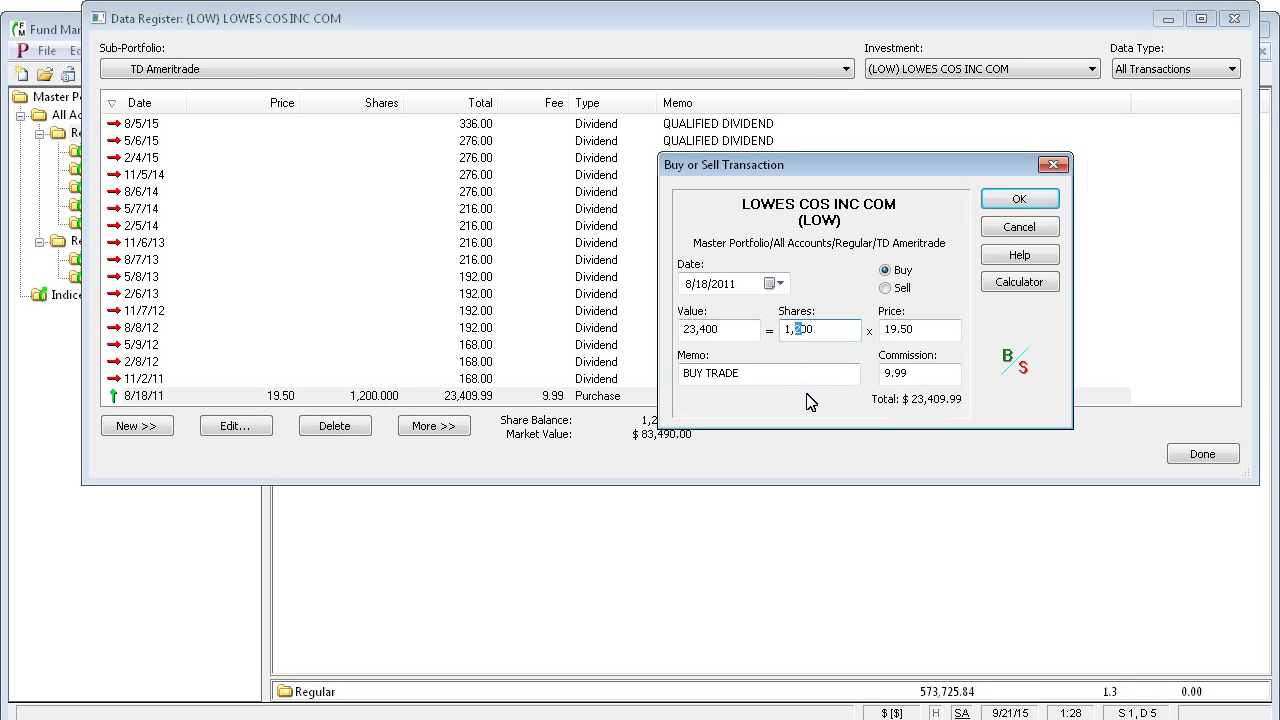
{"action": "type", "text": "3"}
{"action": "left_click", "coordinate": [934, 334]}
{"action": "type", "text": "18"}
{"action": "left_click", "coordinate": [1026, 204]}
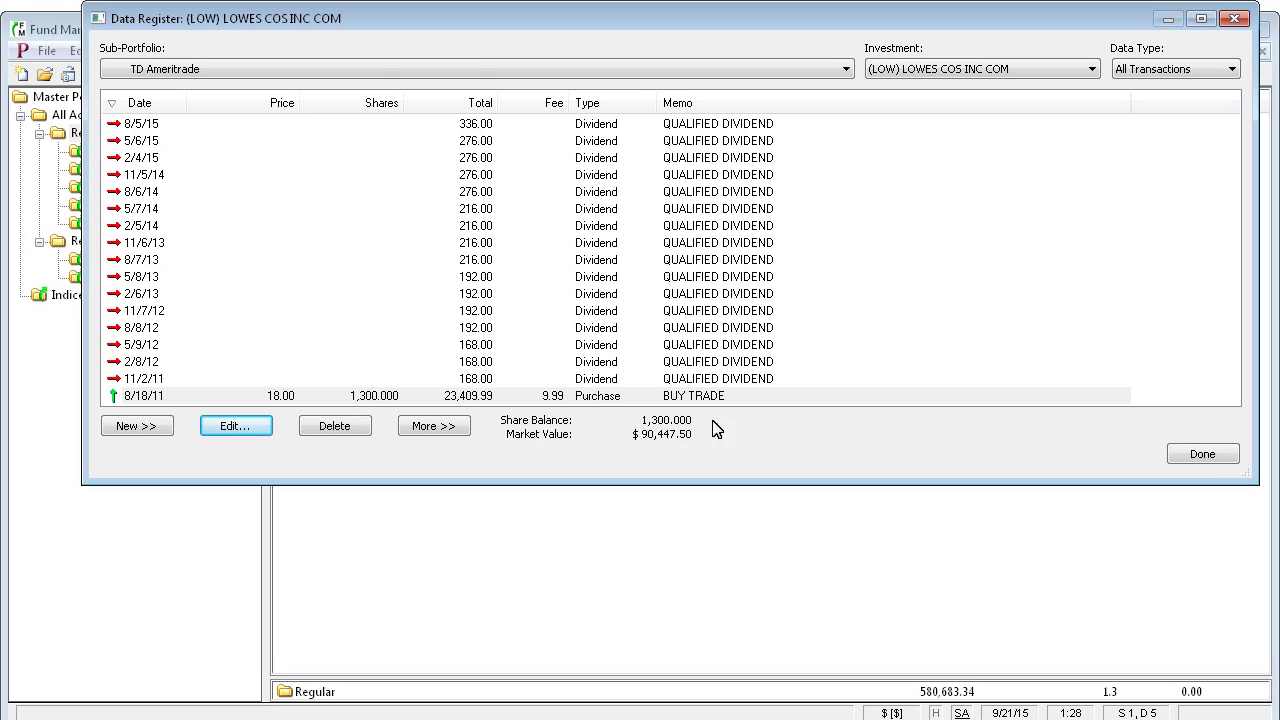
- Rerun TD Ameritrade's reconciliation and select the LOWES COS INC COM row, 100 shares unbalanced
{"action": "left_click", "coordinate": [1205, 455]}
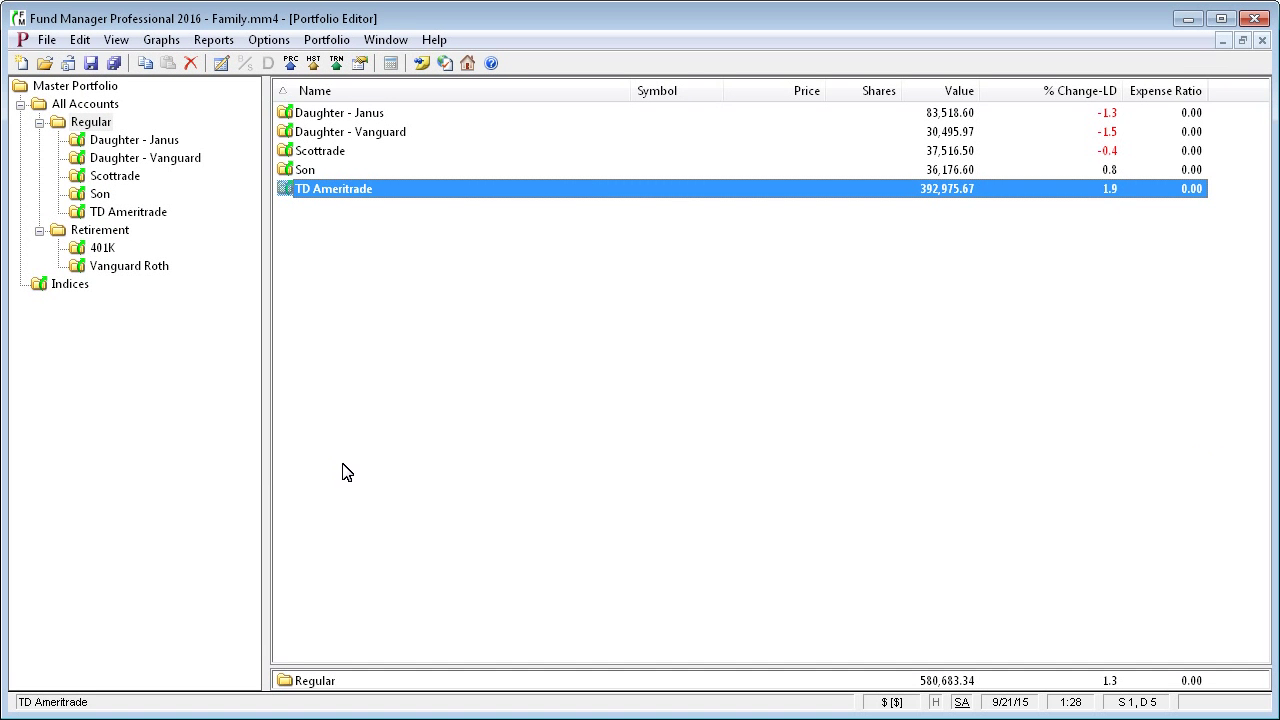
{"action": "right_click", "coordinate": [337, 201]}
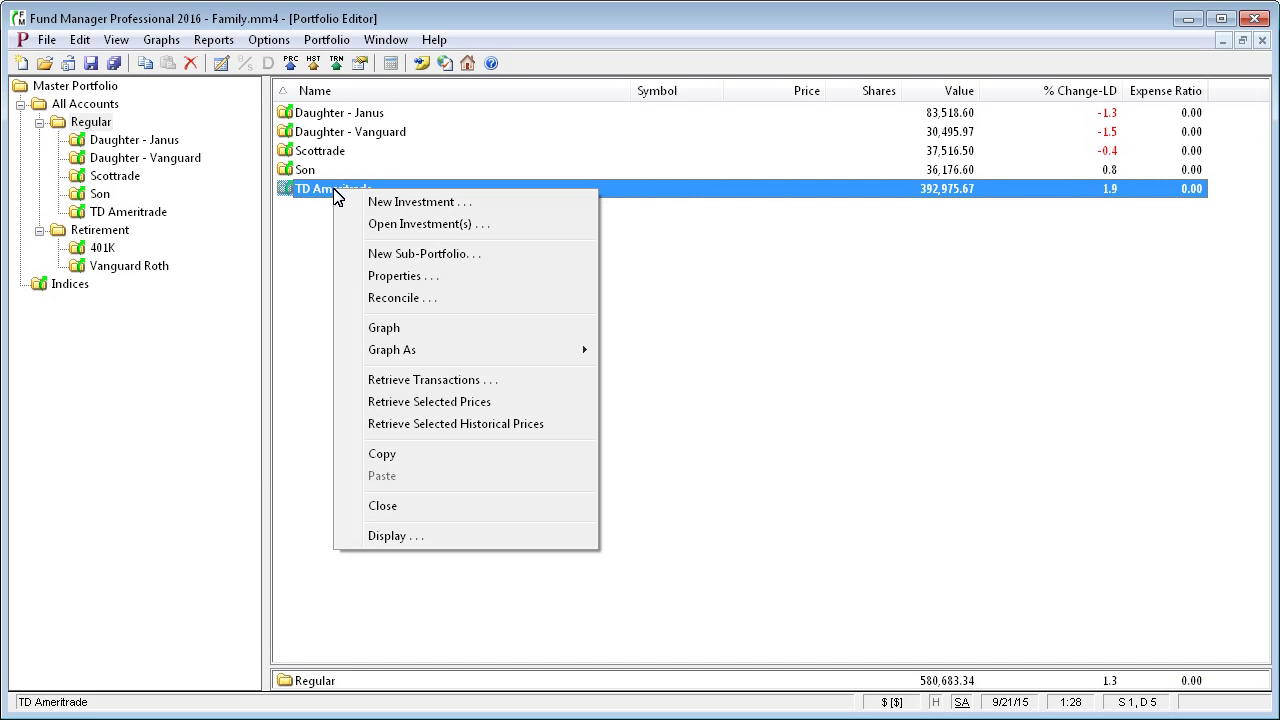
{"action": "left_click", "coordinate": [378, 302]}
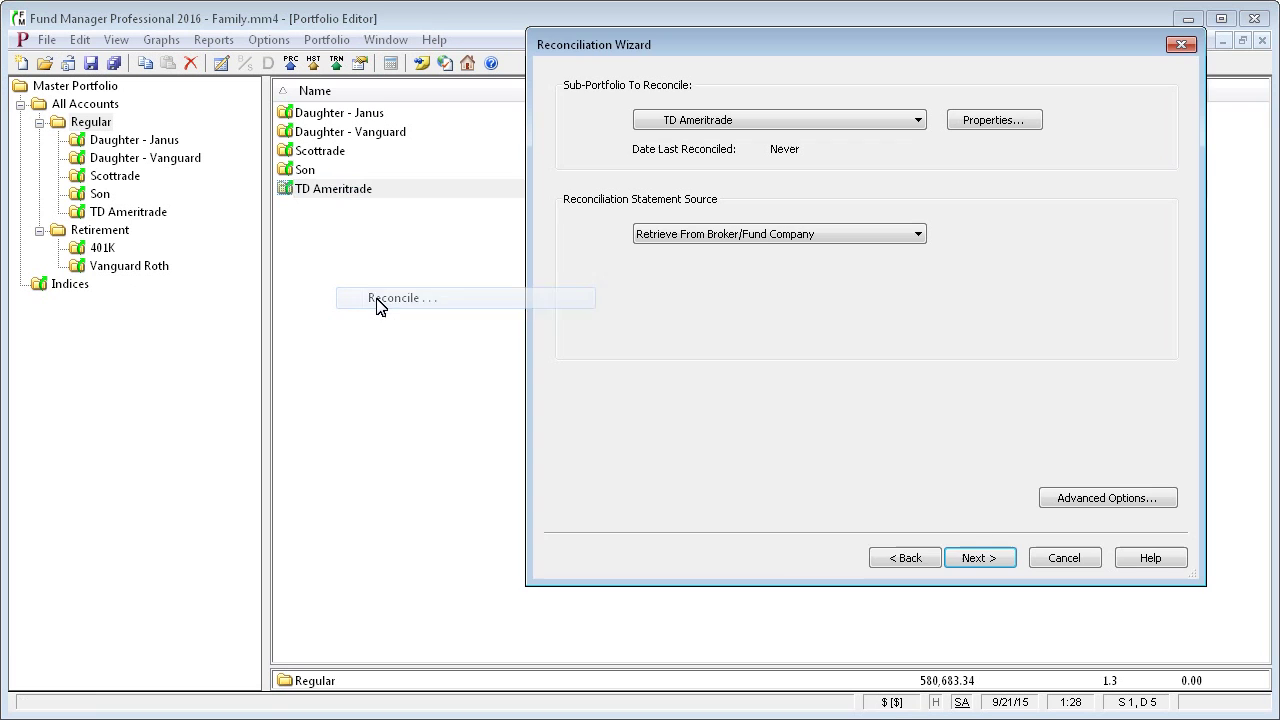
{"action": "left_click", "coordinate": [993, 560]}
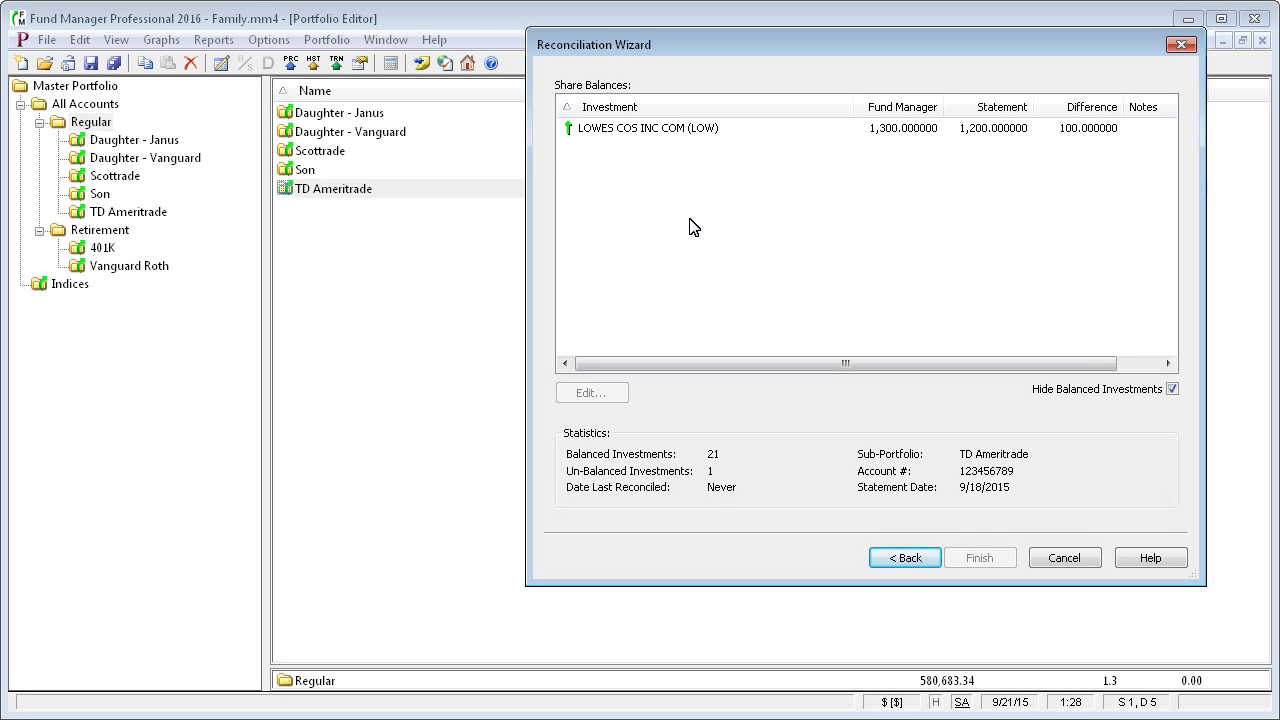
{"action": "left_click", "coordinate": [672, 130]}
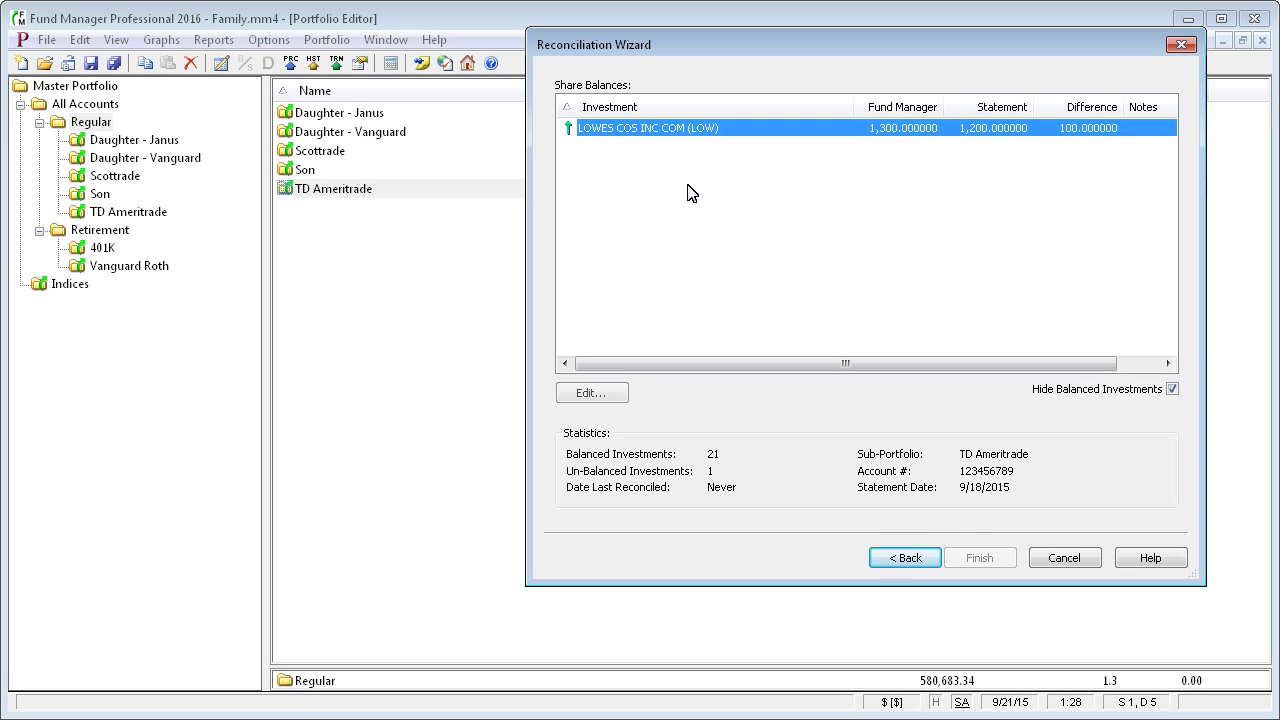
- Open Lowe's Data Register with Data Type set to All Transactions
{"action": "left_click", "coordinate": [604, 397]}
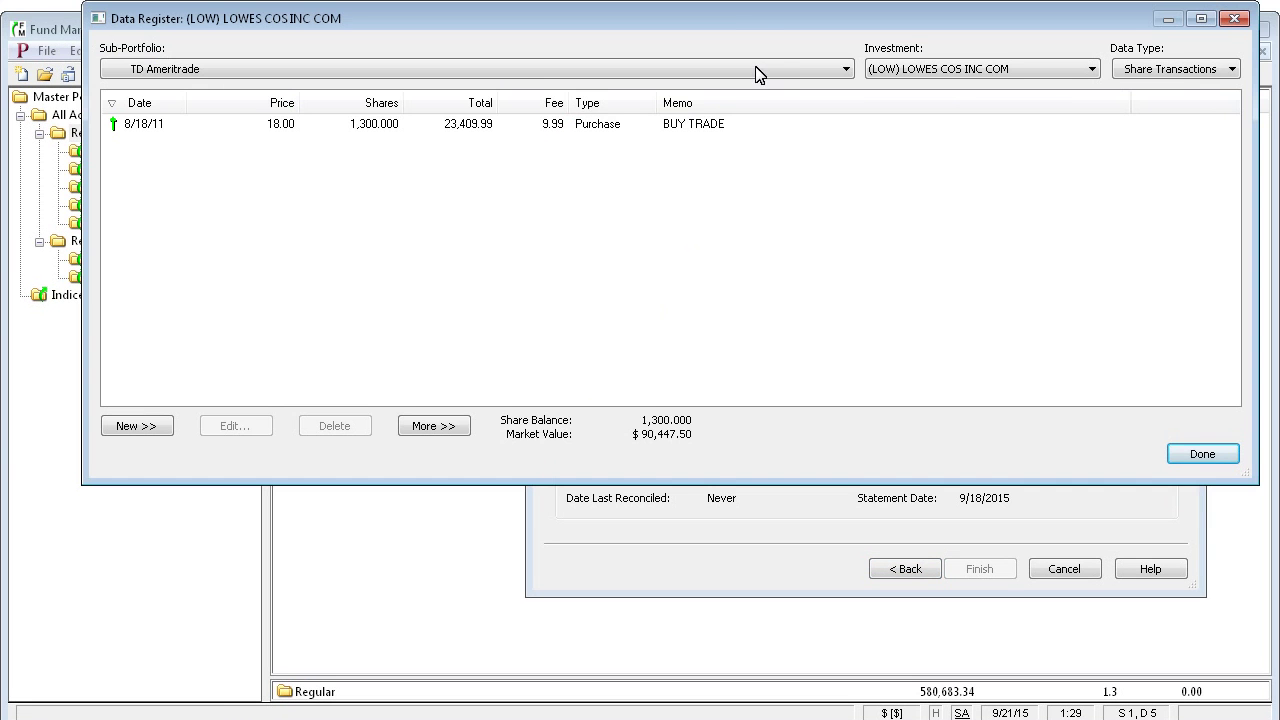
{"action": "left_click_drag", "start_coordinate": [758, 28], "coordinate": [704, 54]}
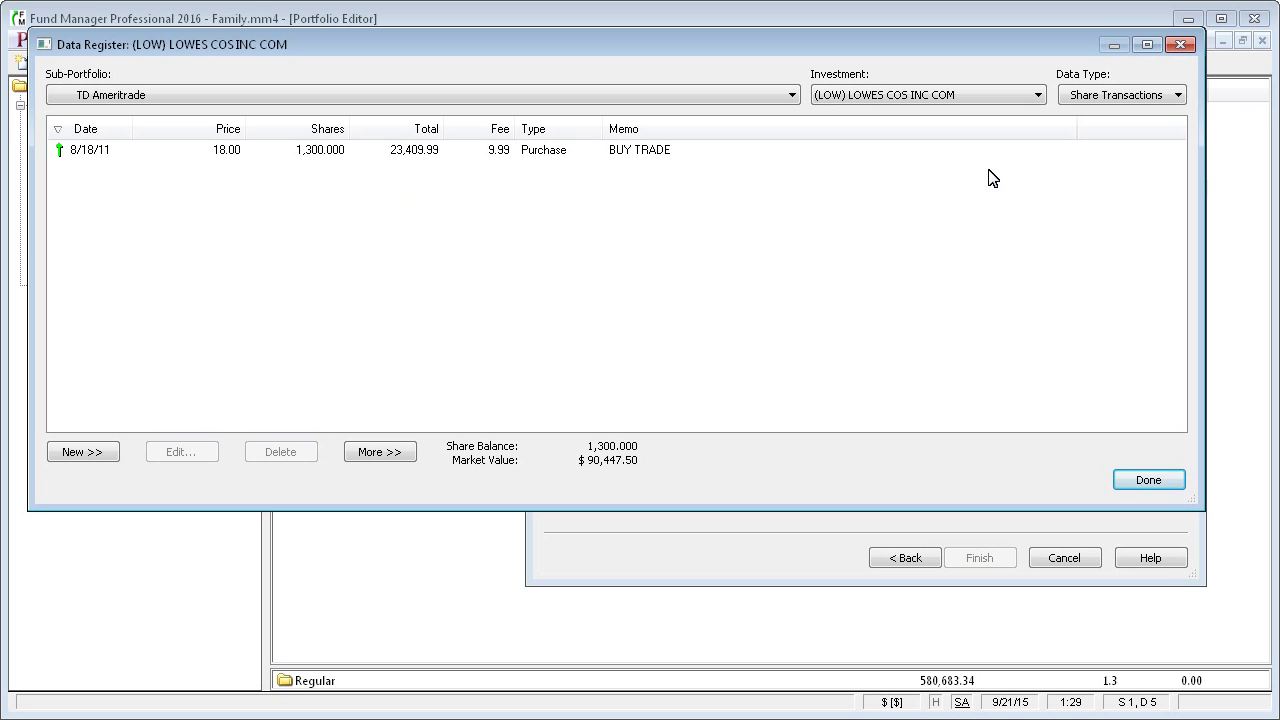
{"action": "left_click", "coordinate": [1180, 96]}
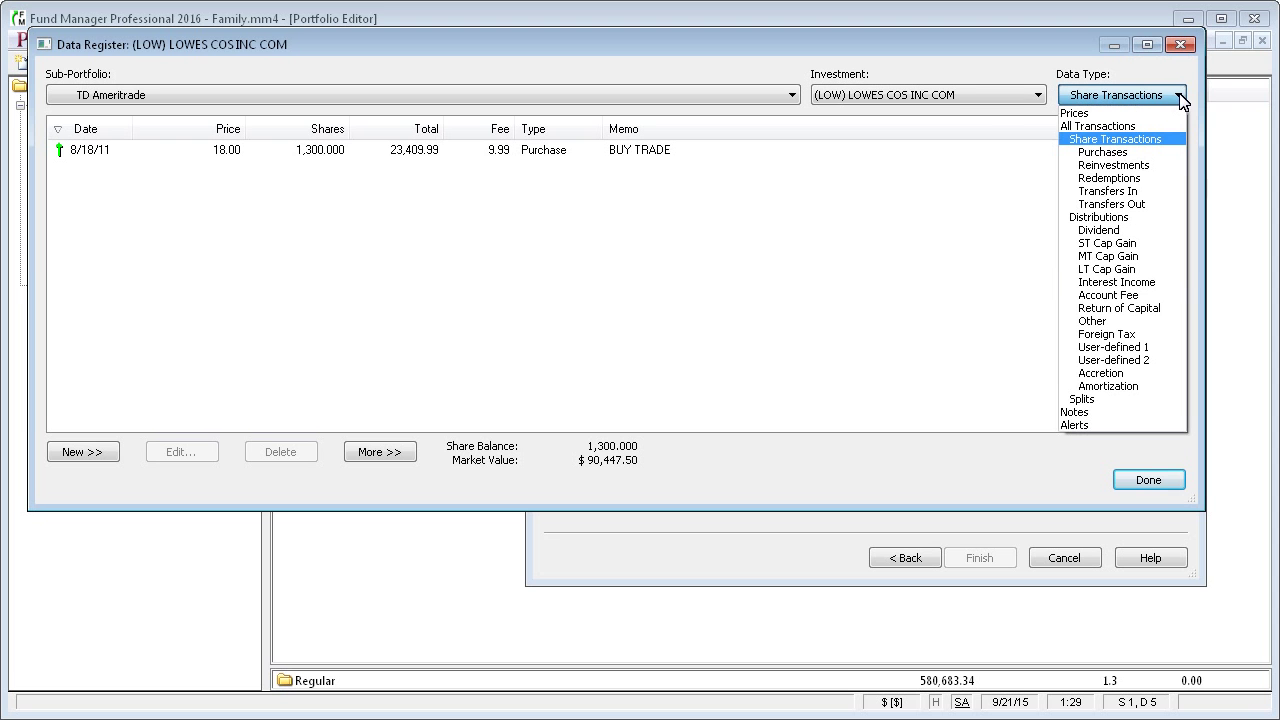
{"action": "left_click", "coordinate": [1141, 128]}
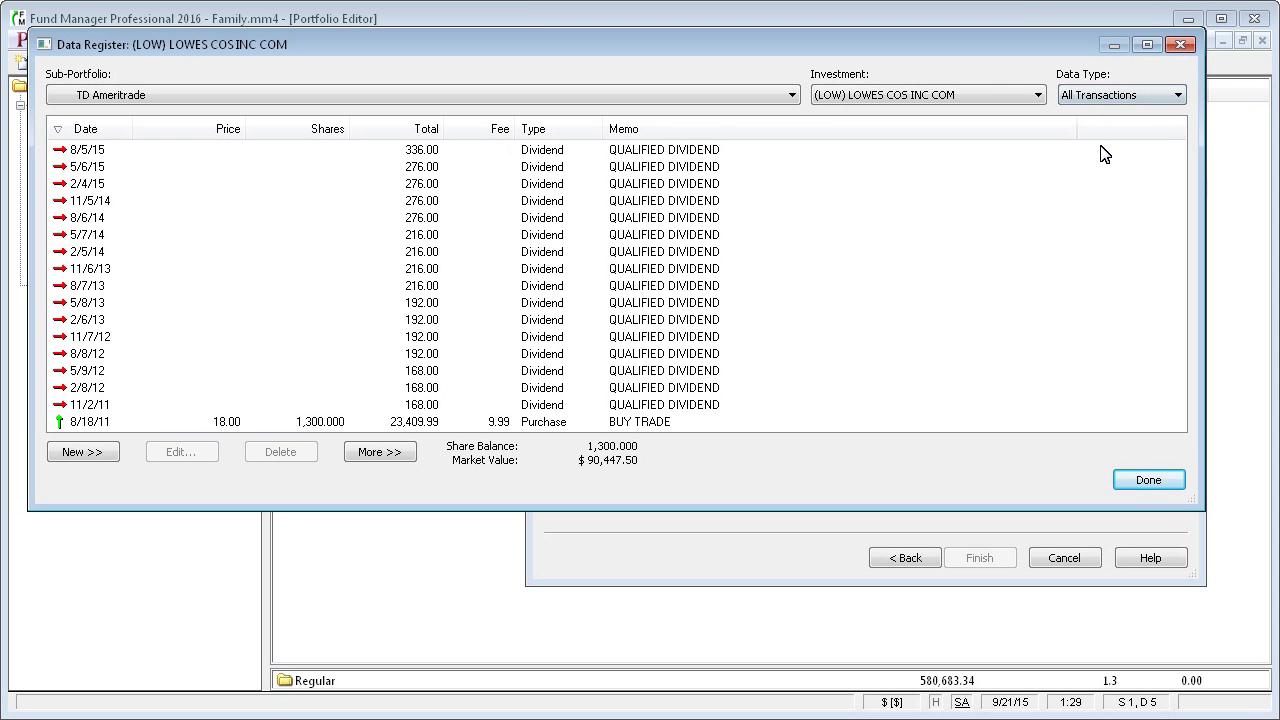
- Set the 8/18/11 purchase back to 1,200 shares at 19.50
{"action": "left_click", "coordinate": [333, 424]}
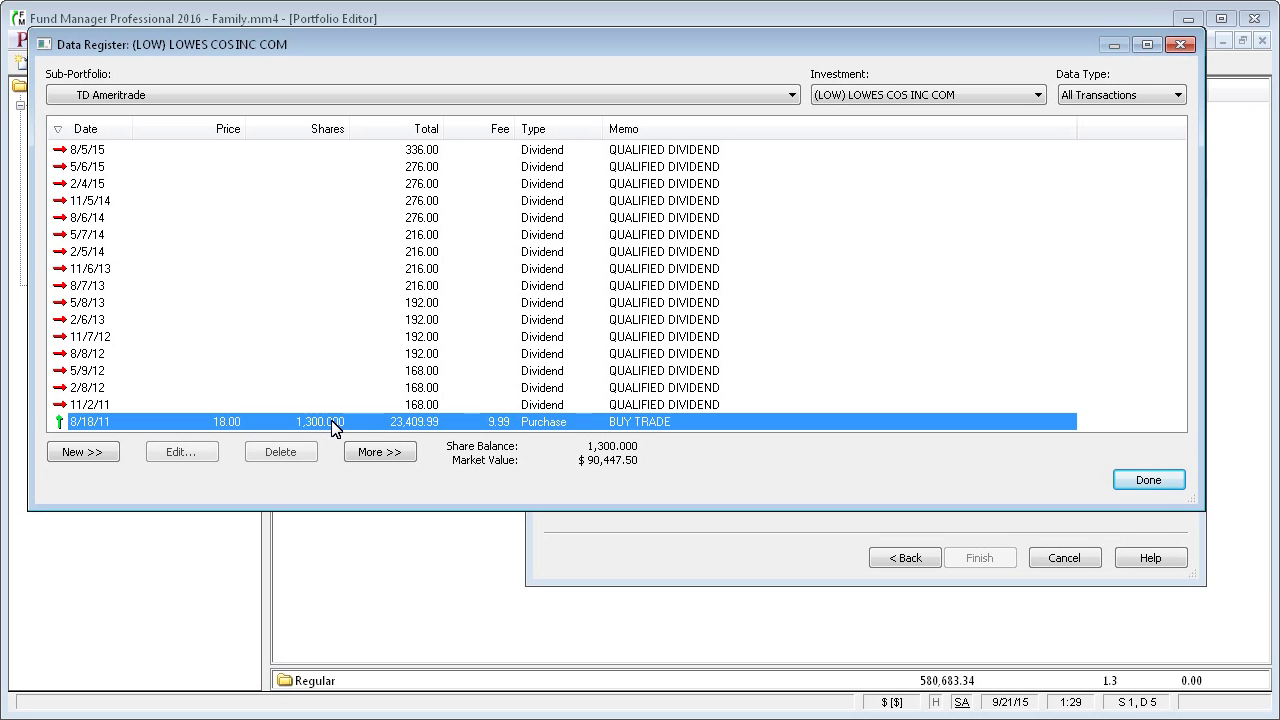
{"action": "left_click", "coordinate": [205, 458]}
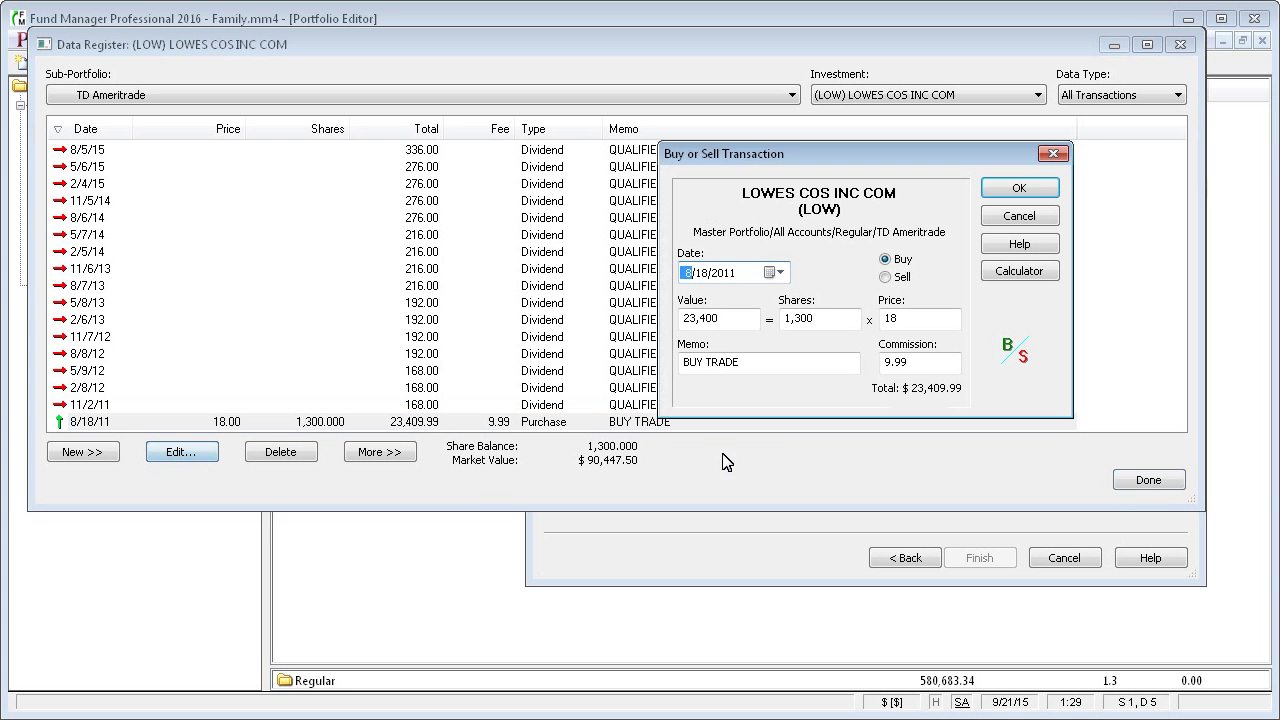
{"action": "left_click", "coordinate": [798, 318]}
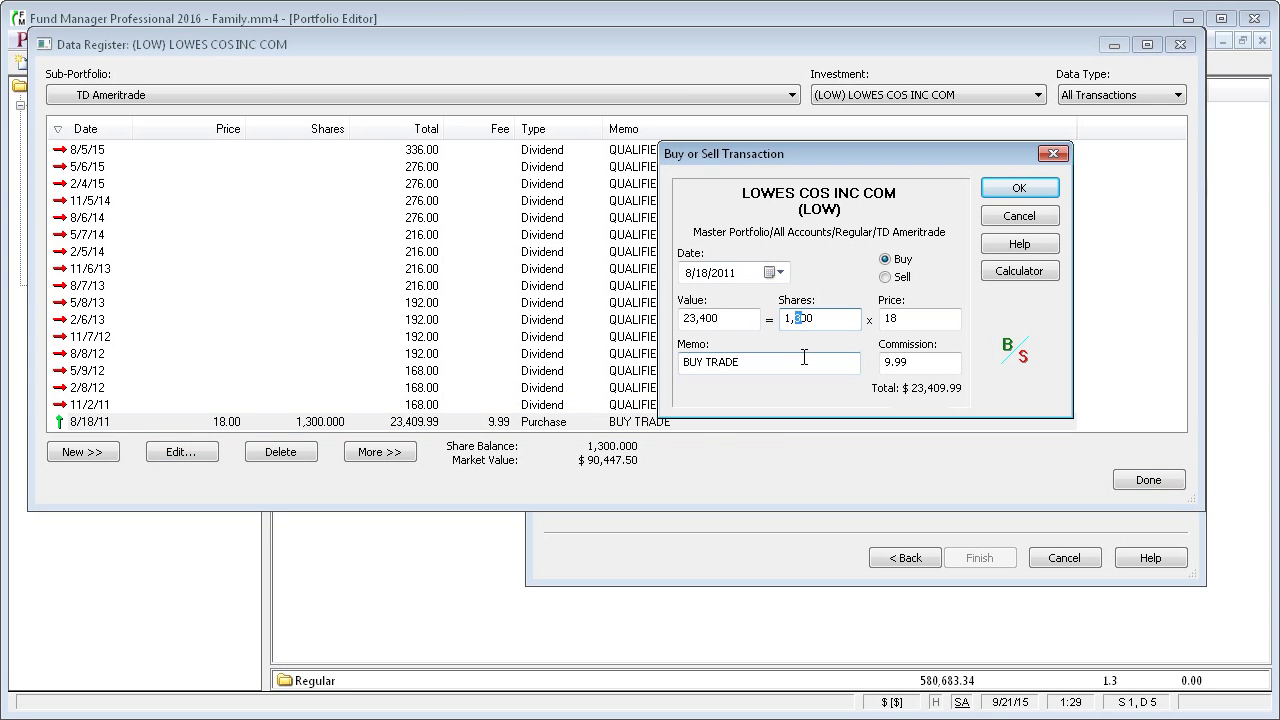
{"action": "type", "text": "2"}
{"action": "double_click", "coordinate": [892, 318]}
{"action": "type", "text": "19.50"}
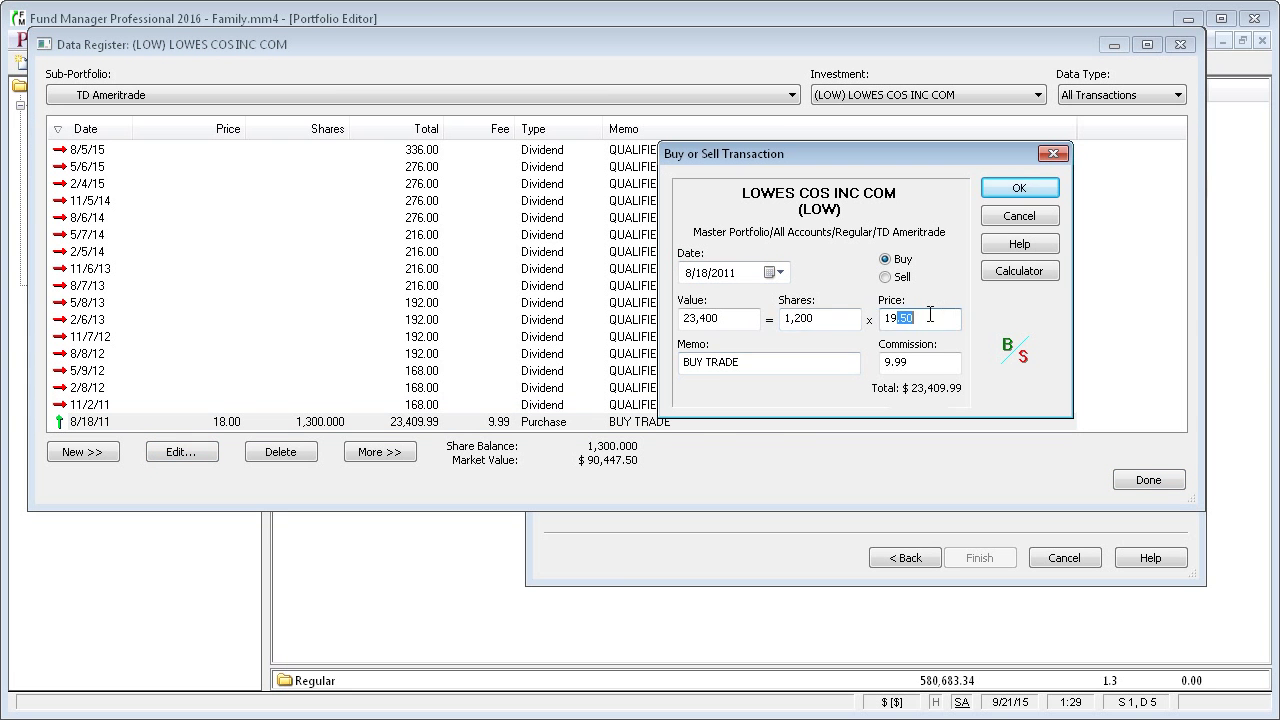
{"action": "left_click", "coordinate": [1019, 189]}
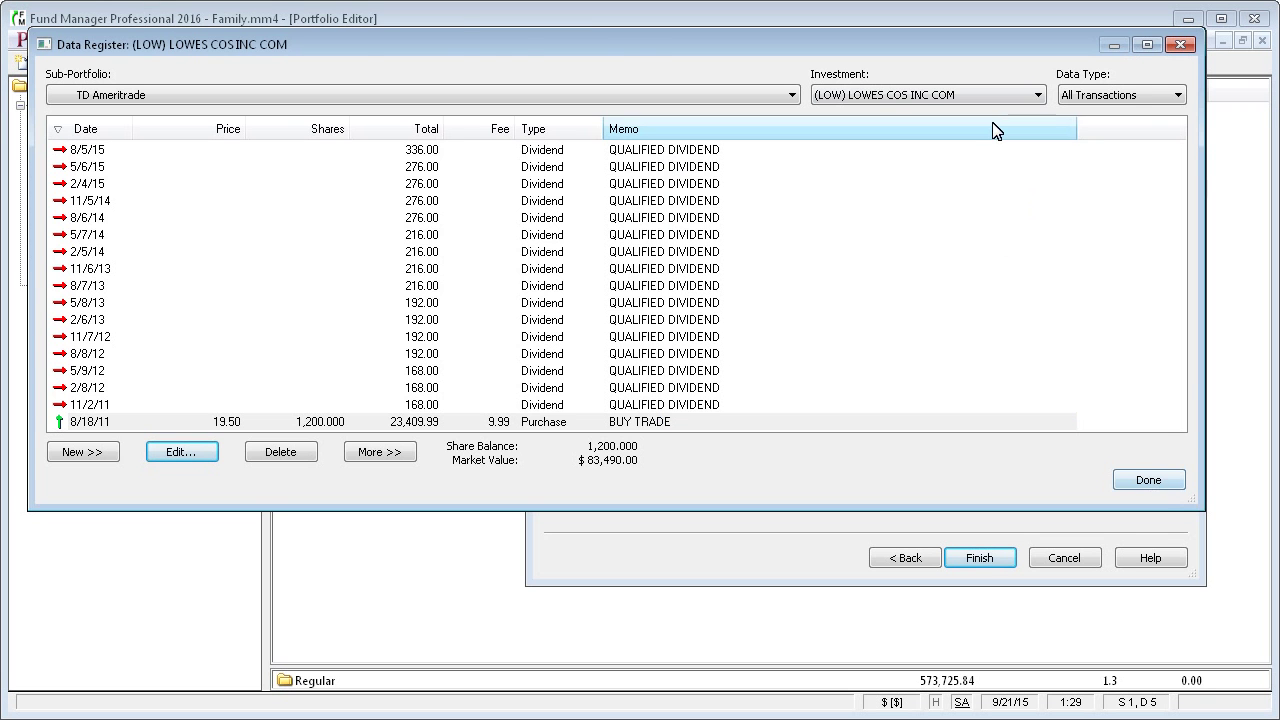
- Close the Data Register and finish the wizard, returning TD Ameritrade to 386,018.17
{"action": "left_click", "coordinate": [1161, 481]}
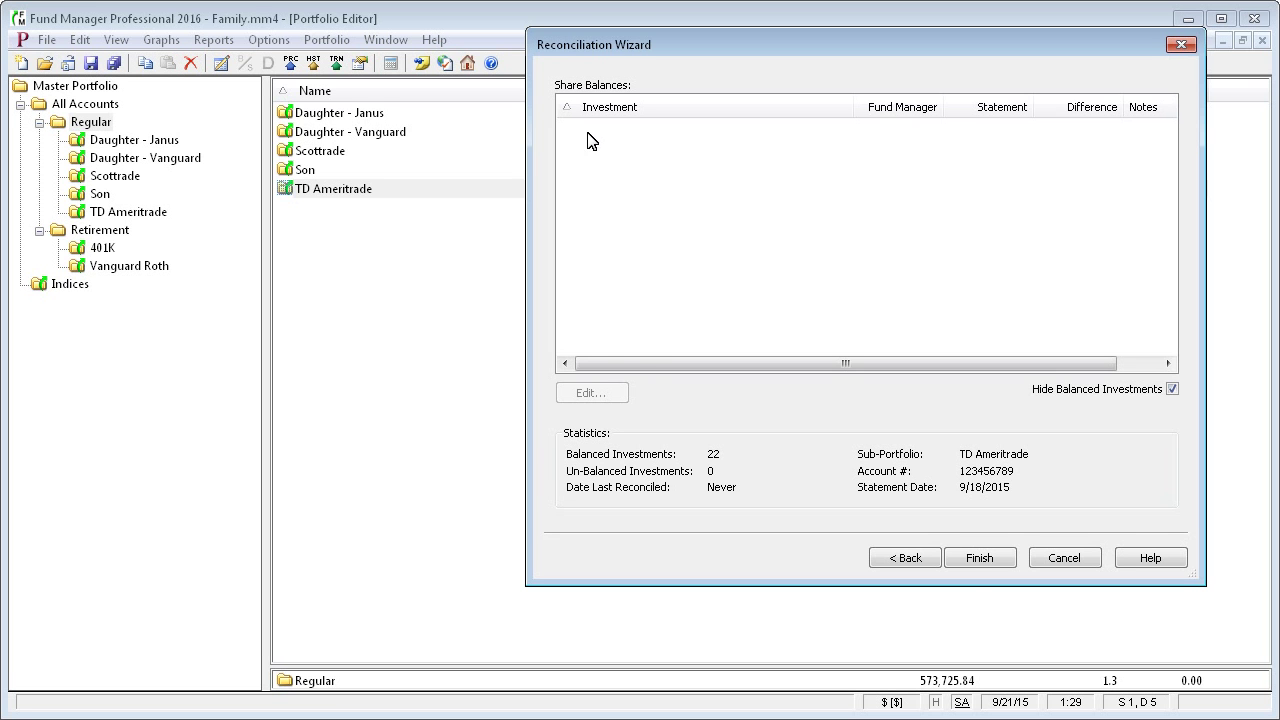
{"action": "left_click", "coordinate": [985, 564]}
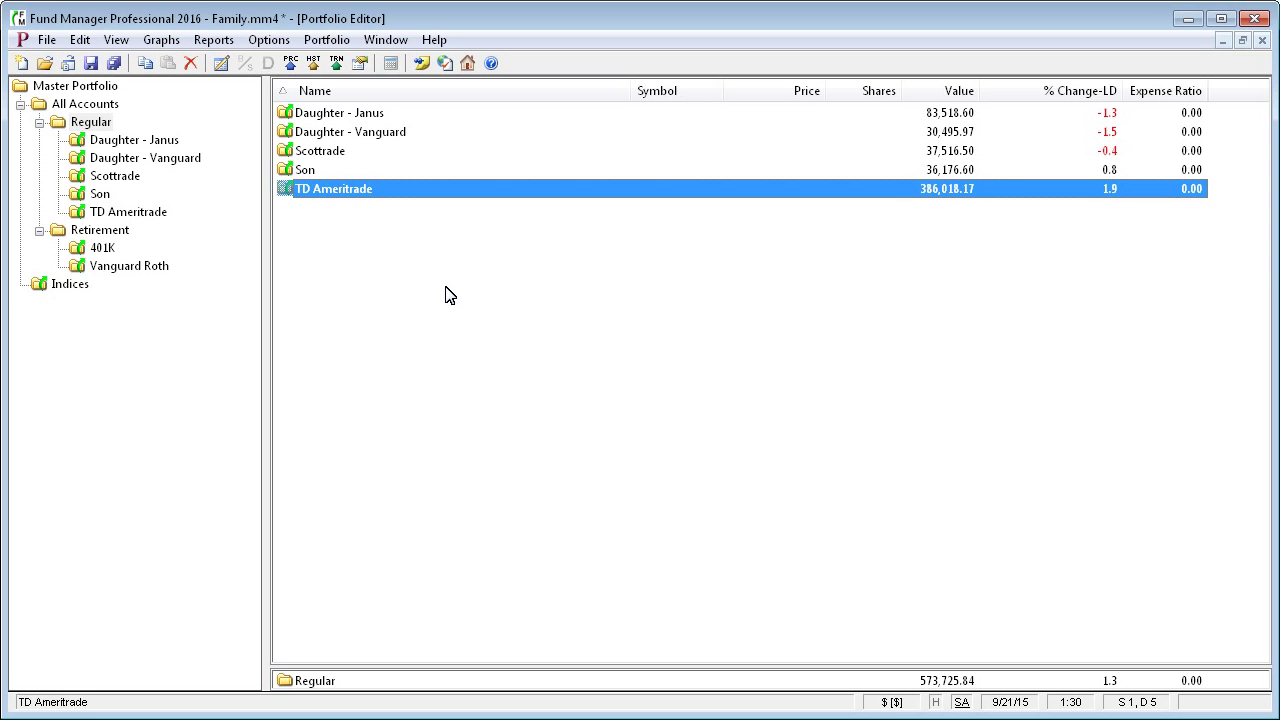
- Try changing the reconciled 8/18/11 purchase to 1,300 shares at 18, then Do Not Allow and cancel
{"action": "left_click", "coordinate": [221, 62]}
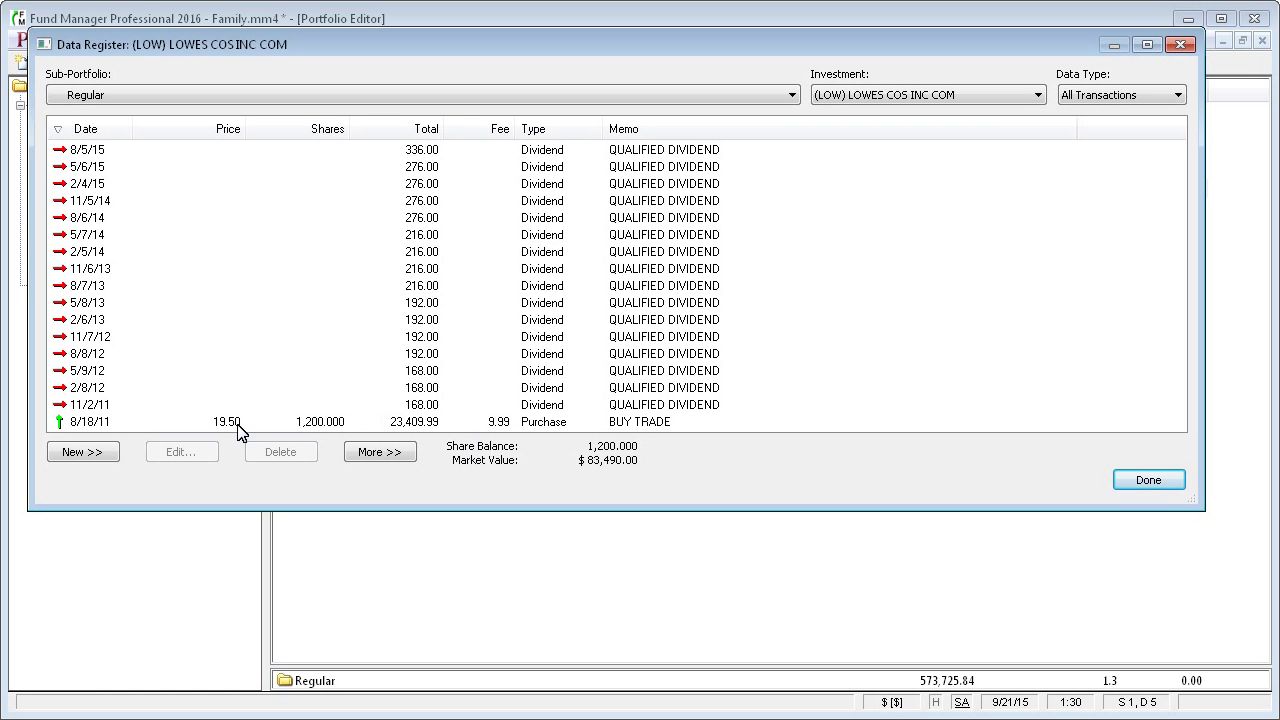
{"action": "left_click", "coordinate": [320, 424]}
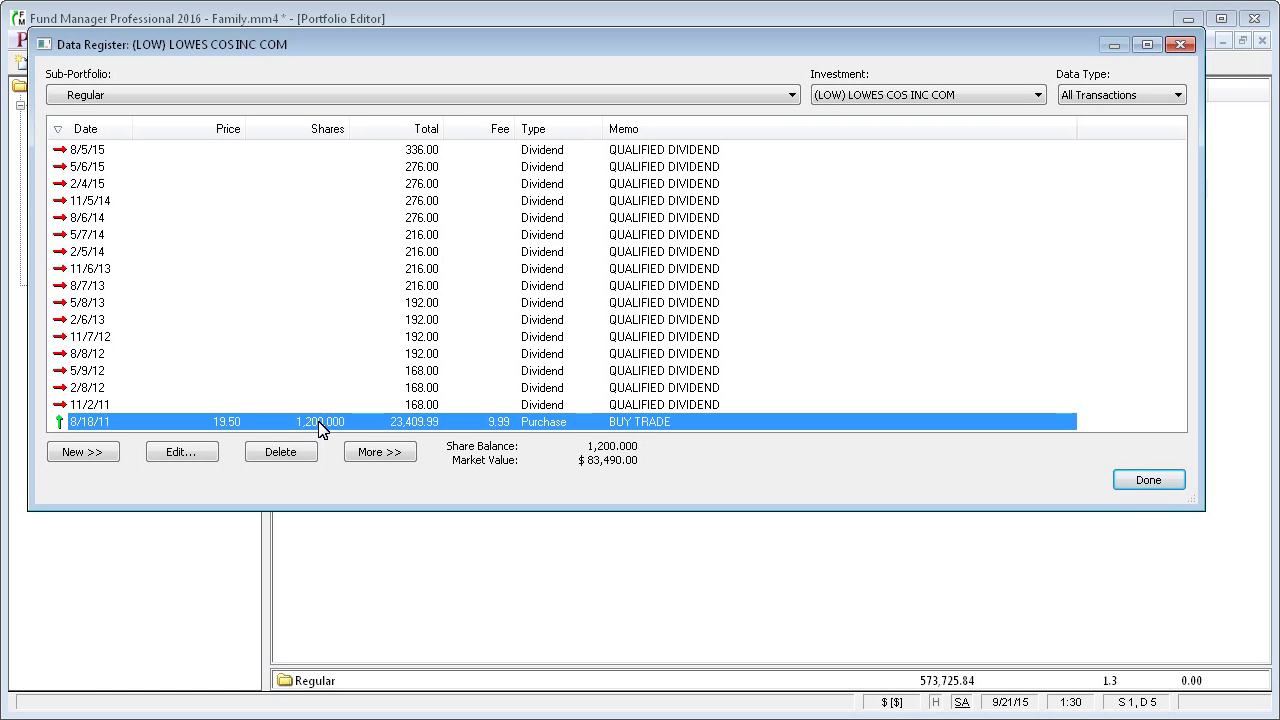
{"action": "left_click", "coordinate": [182, 452]}
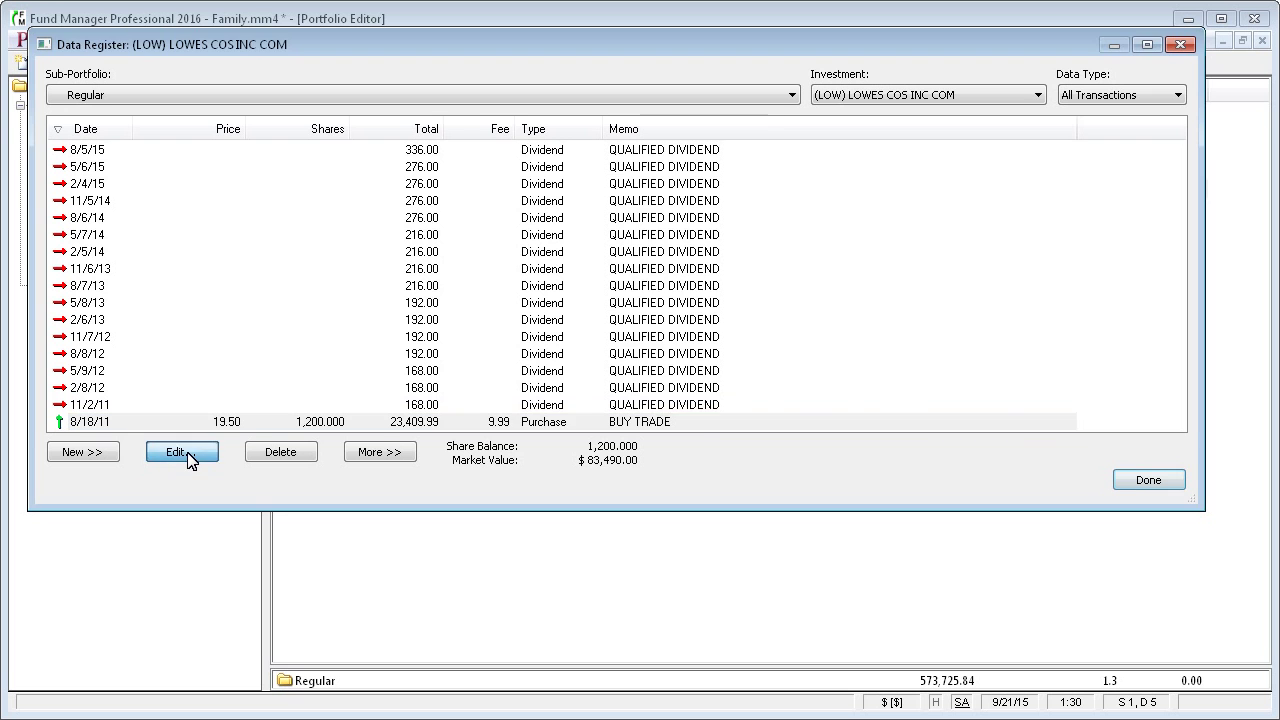
{"action": "left_click_drag", "start_coordinate": [794, 318], "coordinate": [802, 318]}
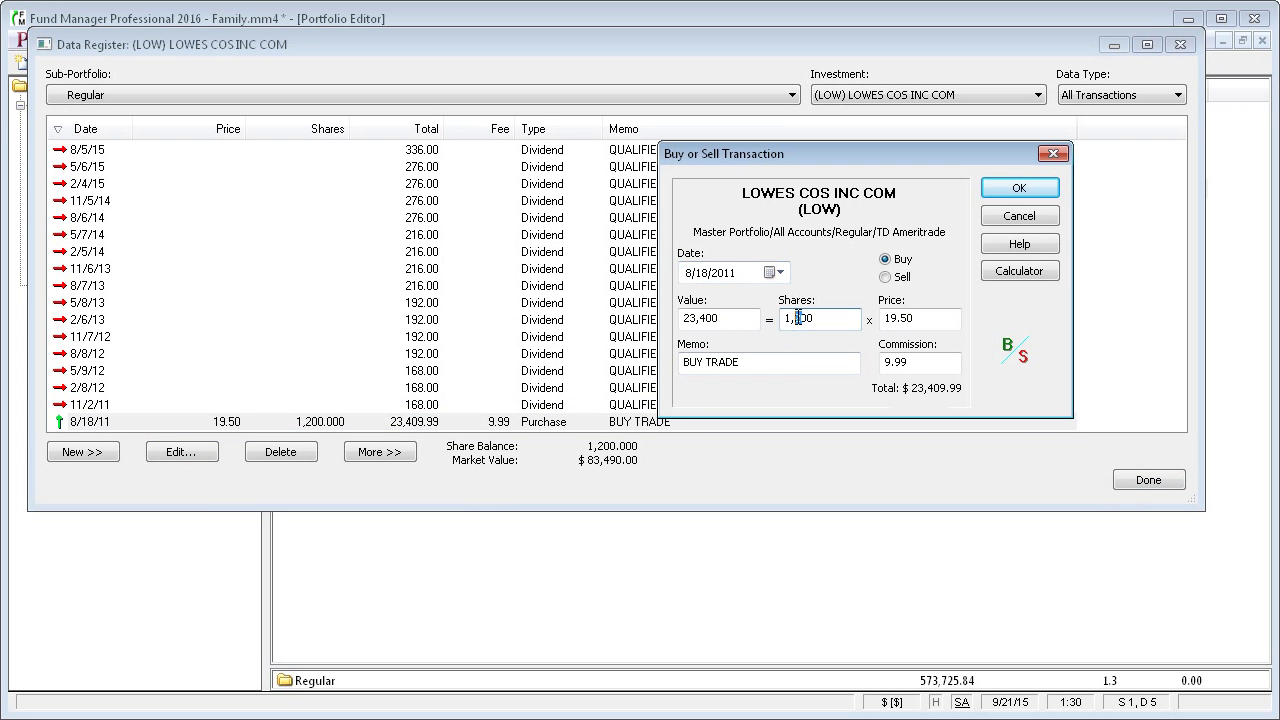
{"action": "type", "text": "3"}
{"action": "double_click", "coordinate": [915, 318]}
{"action": "type", "text": "18"}
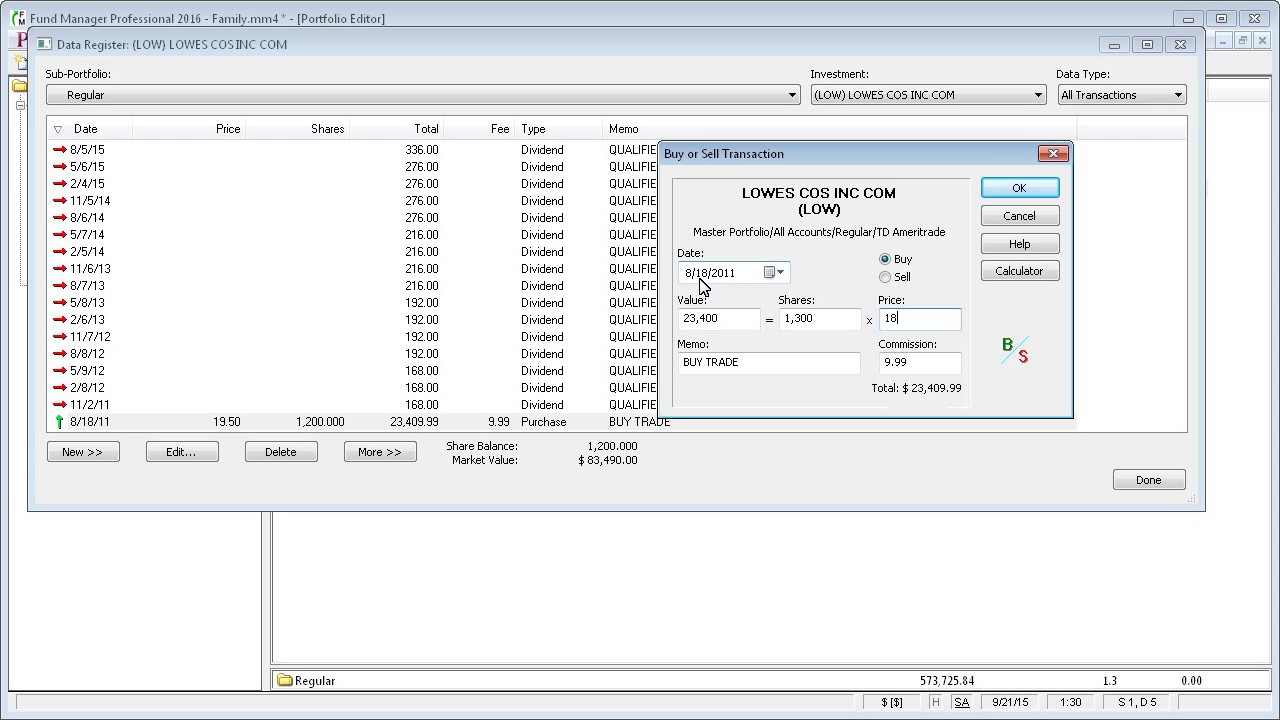
{"action": "left_click", "coordinate": [1021, 190]}
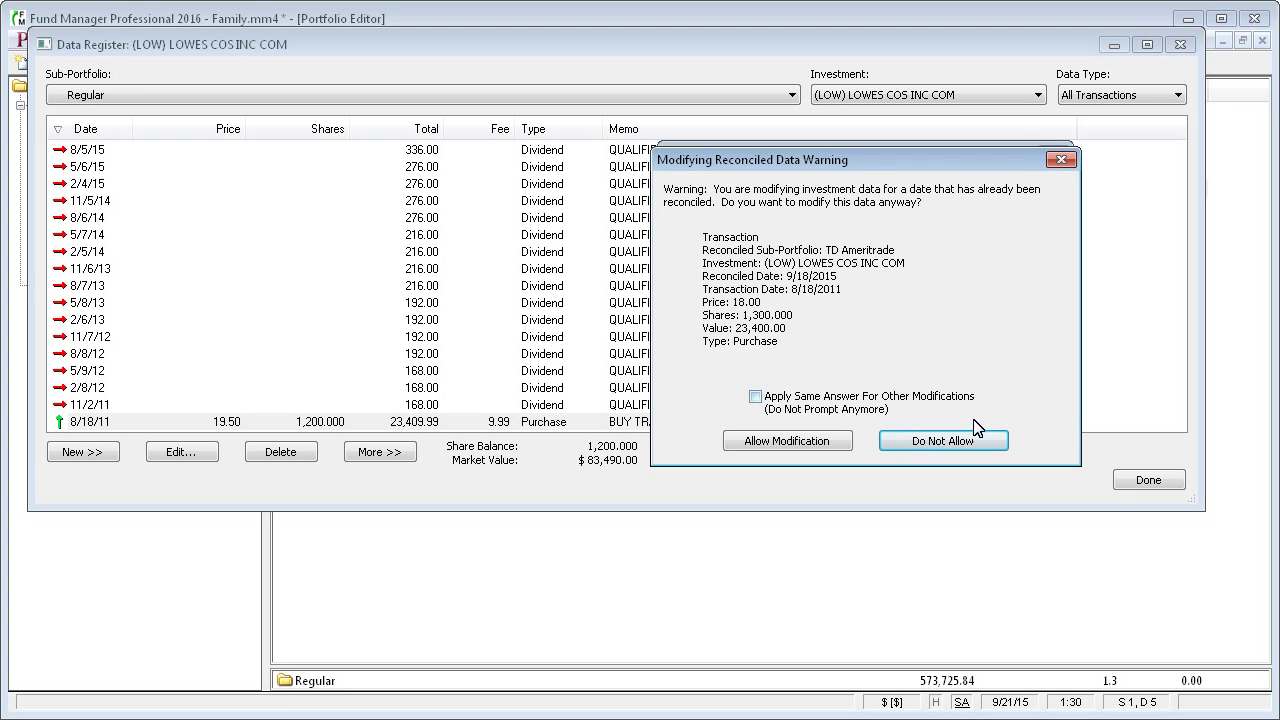
{"action": "left_click", "coordinate": [910, 441]}
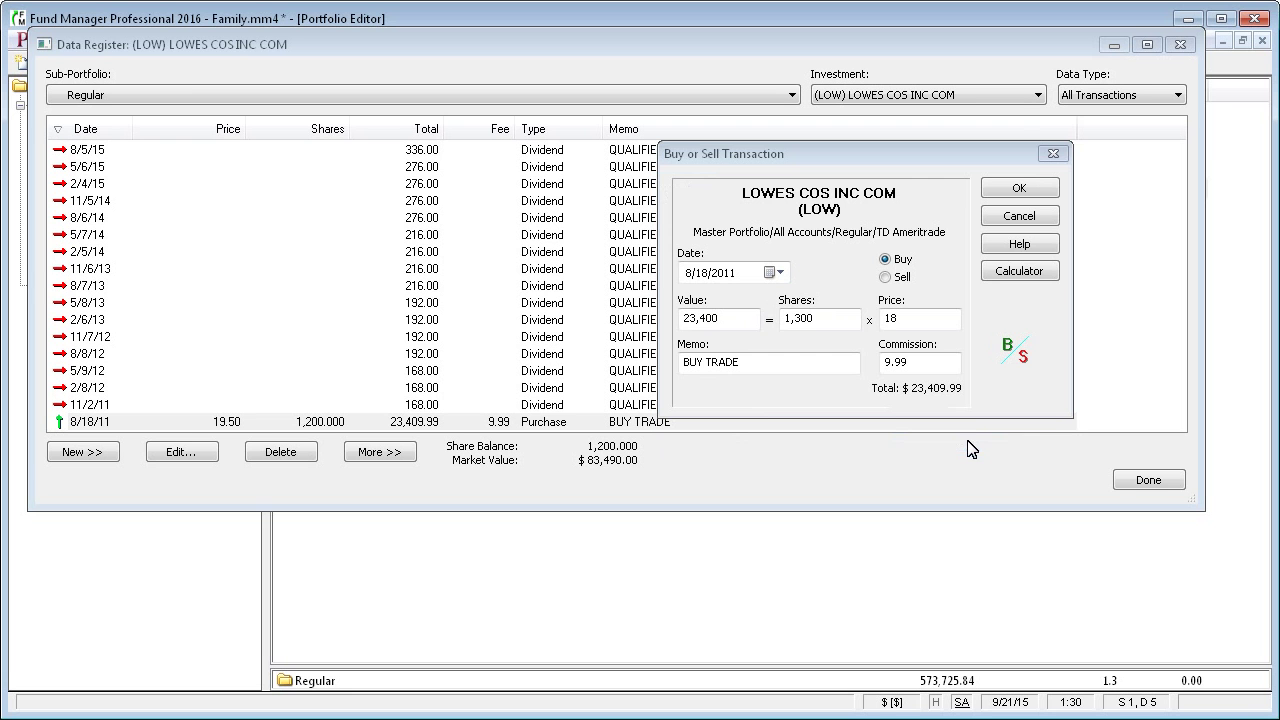
{"action": "left_click", "coordinate": [1040, 218]}
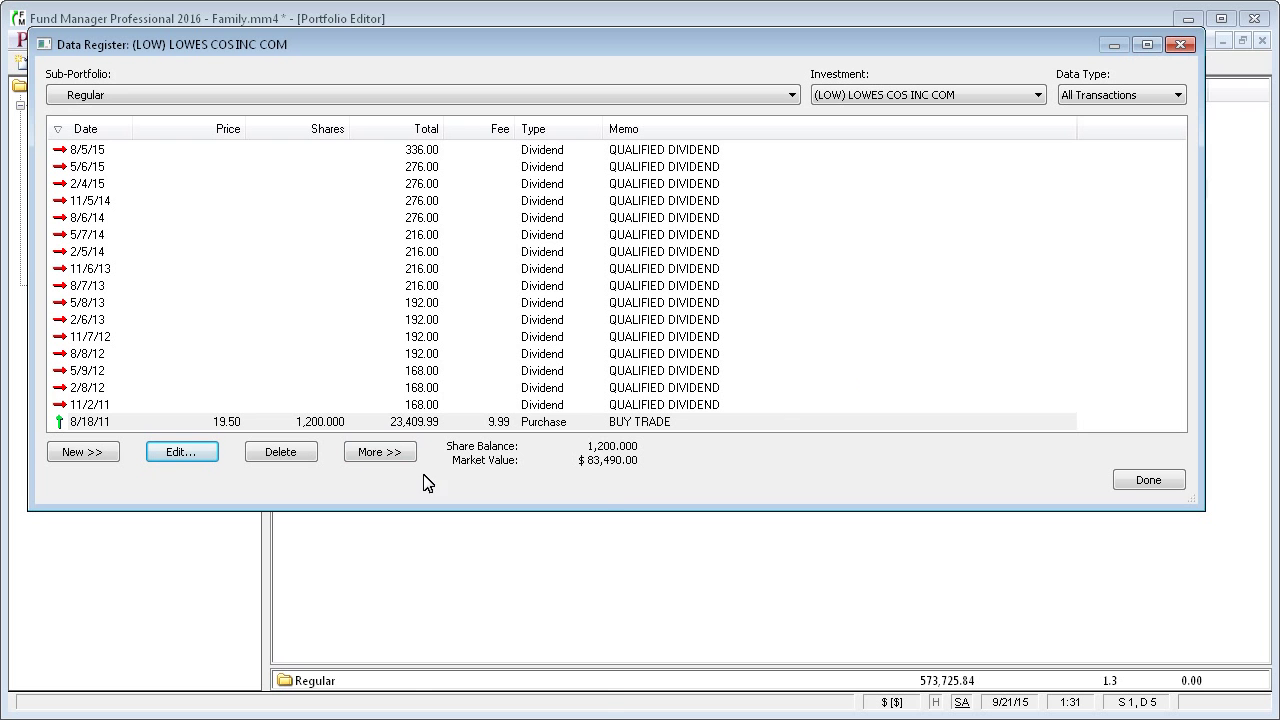
- Tick Ignore When Reconciling on the Other tab of Lowe's Investment Properties, then close the register
{"action": "left_click", "coordinate": [381, 455]}
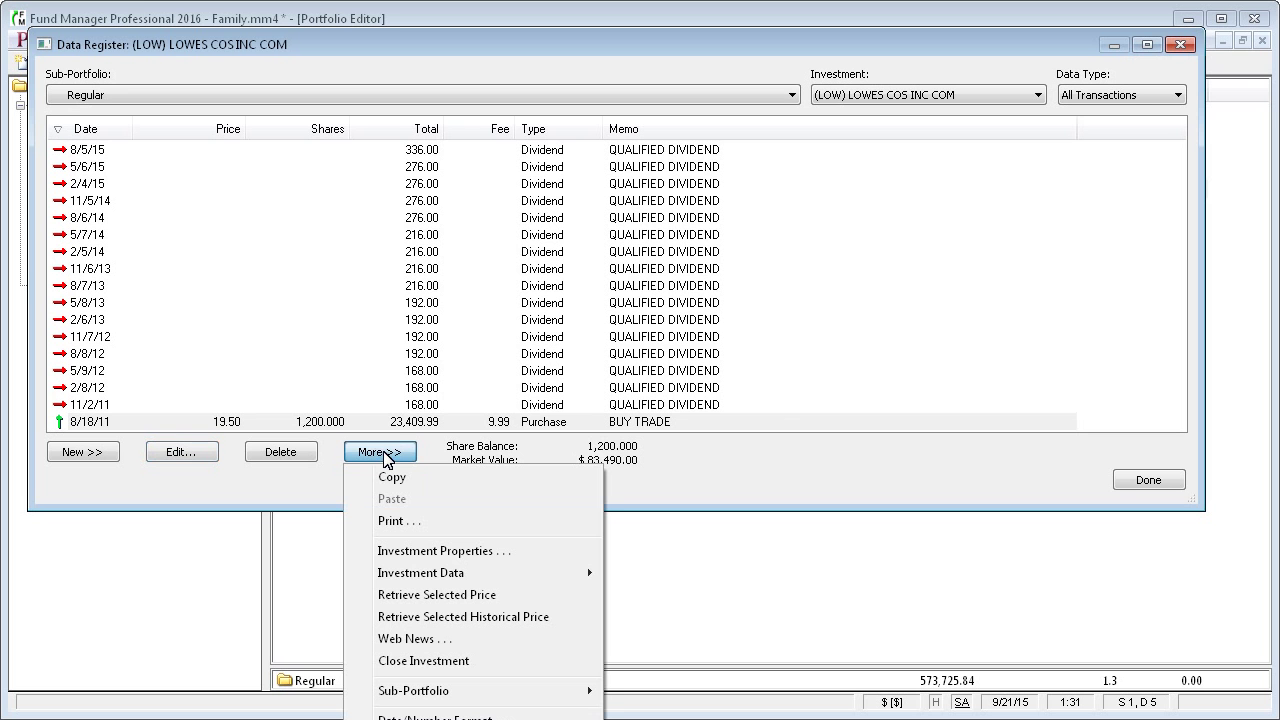
{"action": "left_click", "coordinate": [427, 551]}
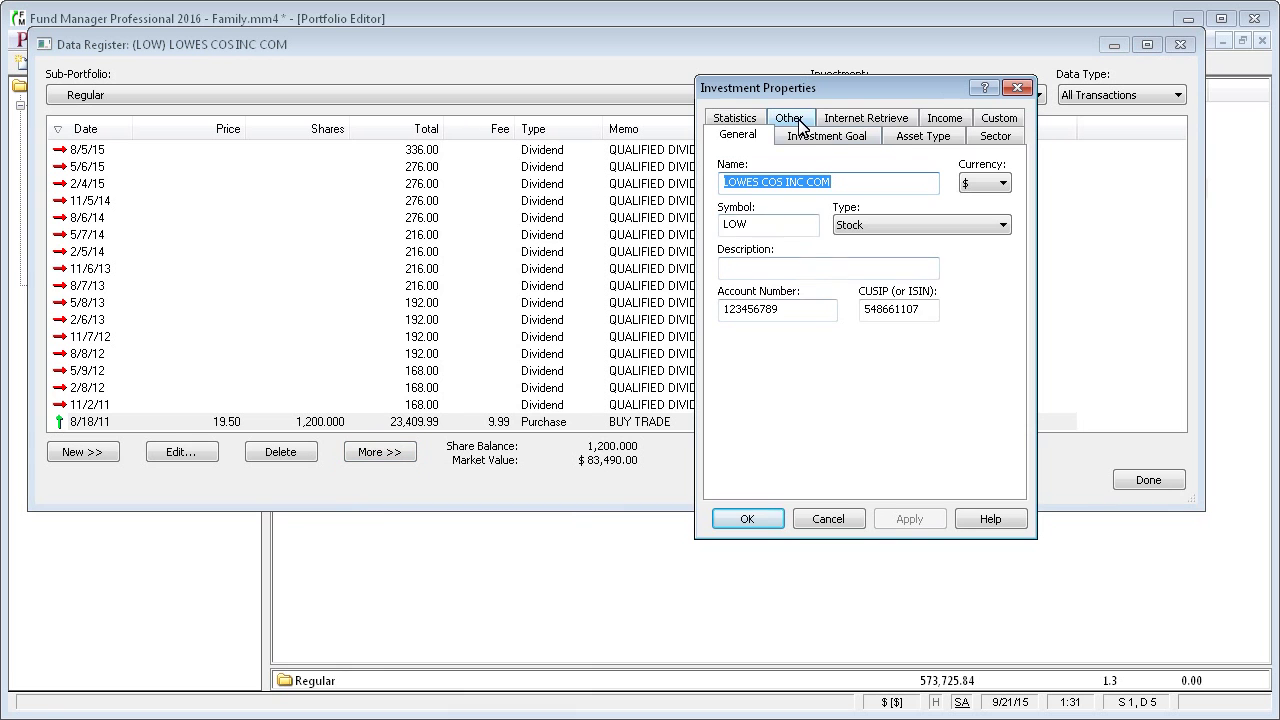
{"action": "left_click", "coordinate": [799, 121]}
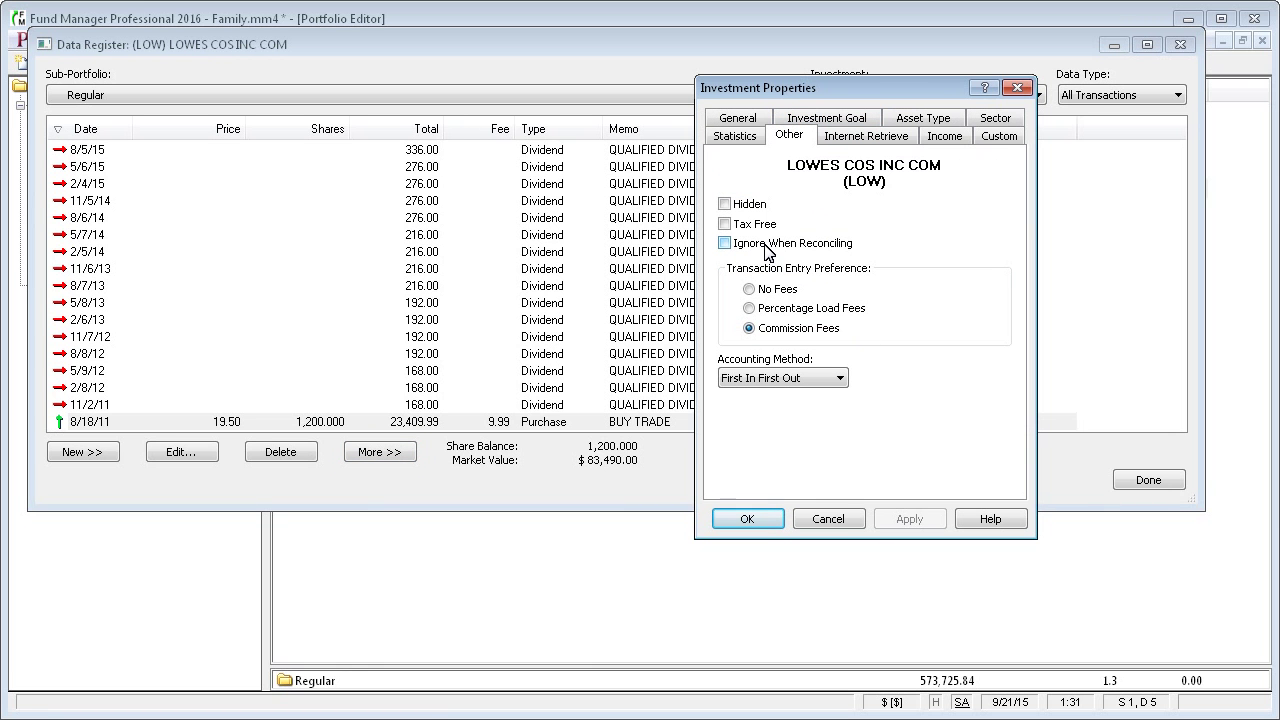
{"action": "left_click", "coordinate": [765, 246]}
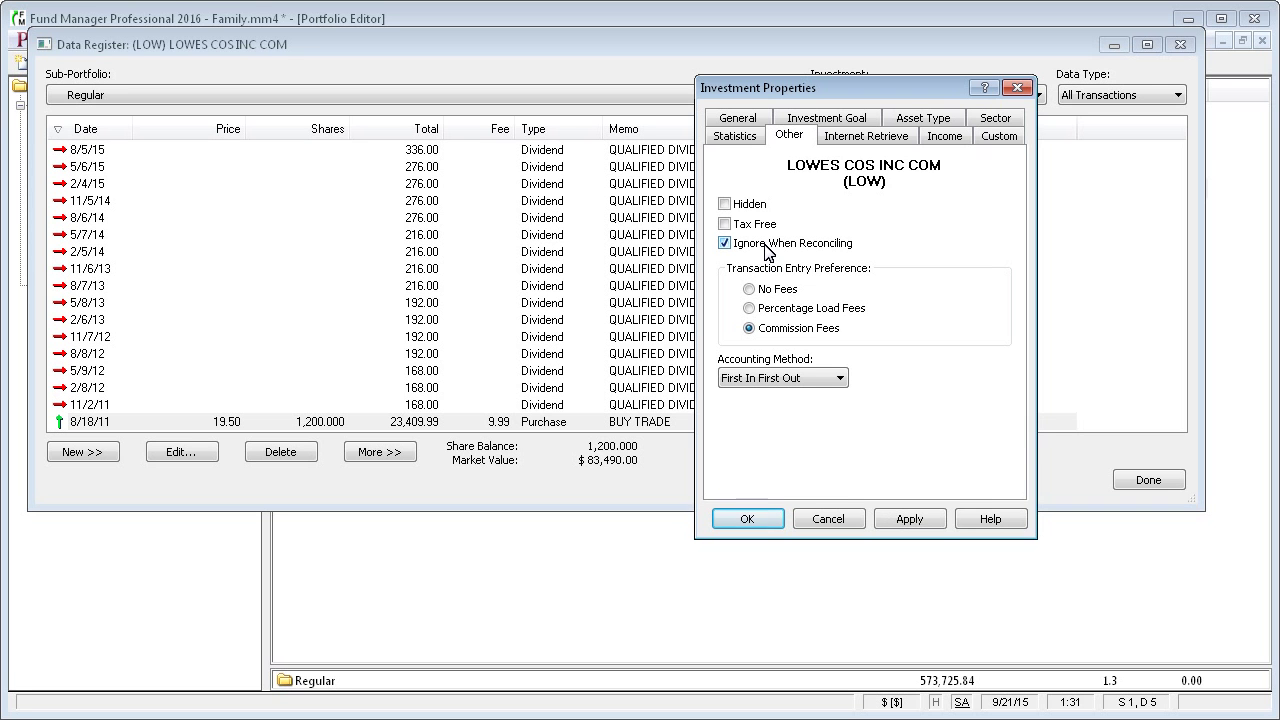
{"action": "left_click", "coordinate": [767, 246]}
{"action": "left_click", "coordinate": [829, 519]}
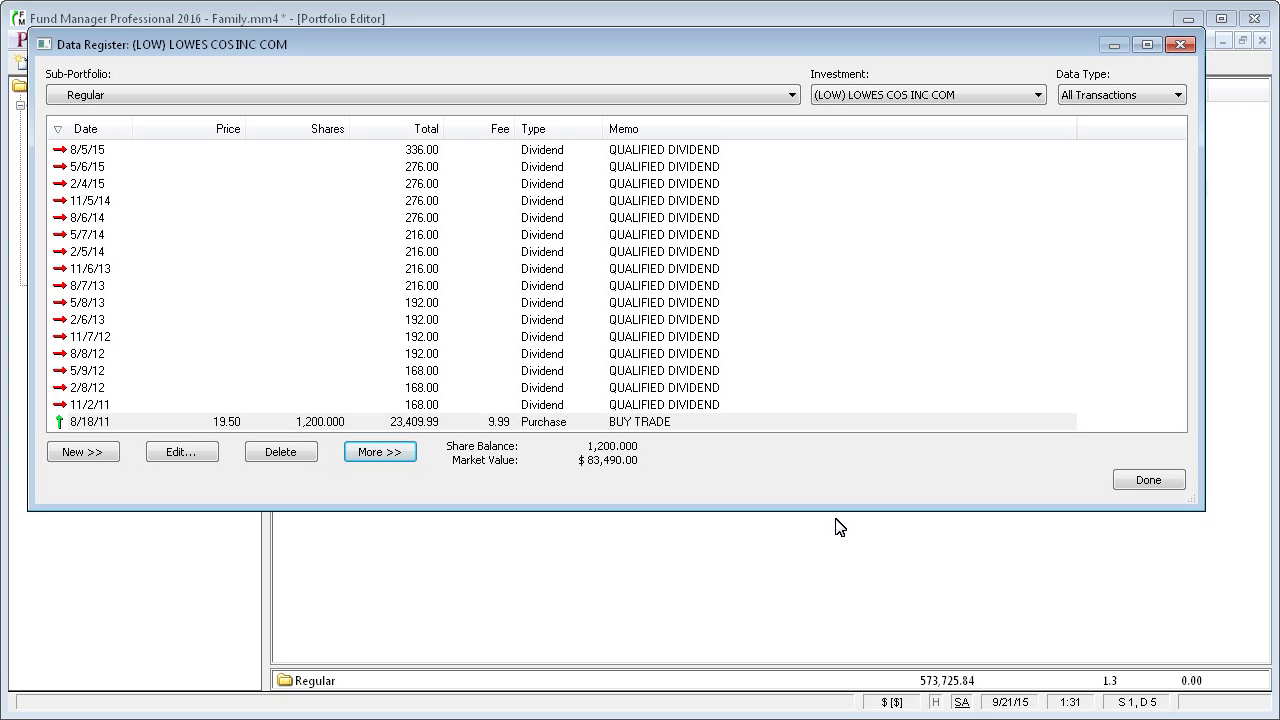
{"action": "left_click", "coordinate": [1150, 482]}
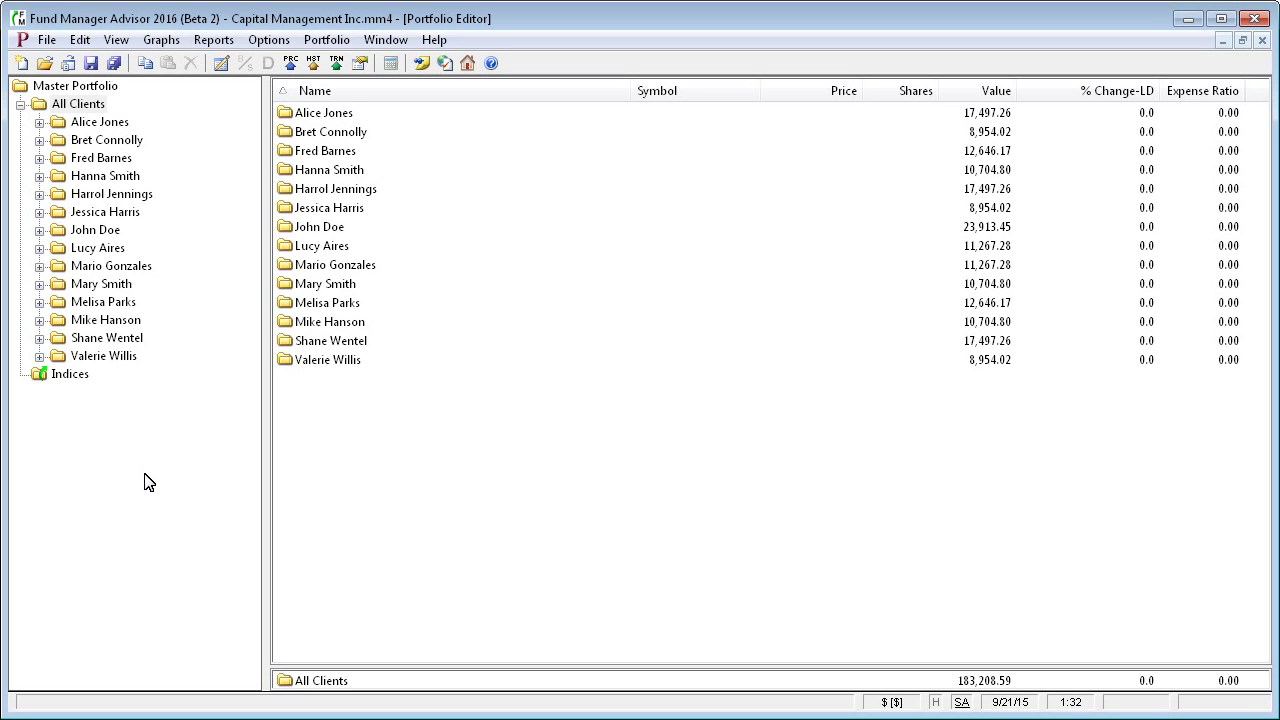
- Start Bulk Reconcile with Scottrade Position File (*.PS1) as the statement source
{"action": "left_click", "coordinate": [81, 41]}
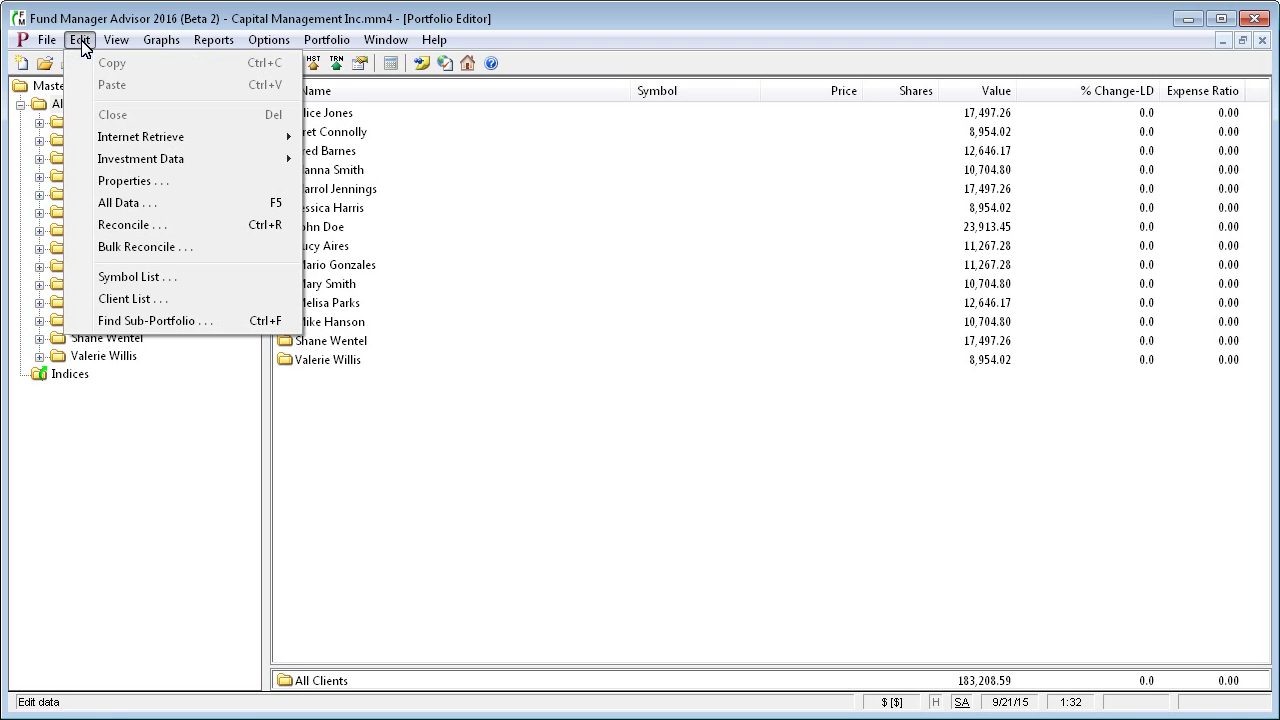
{"action": "left_click", "coordinate": [153, 257]}
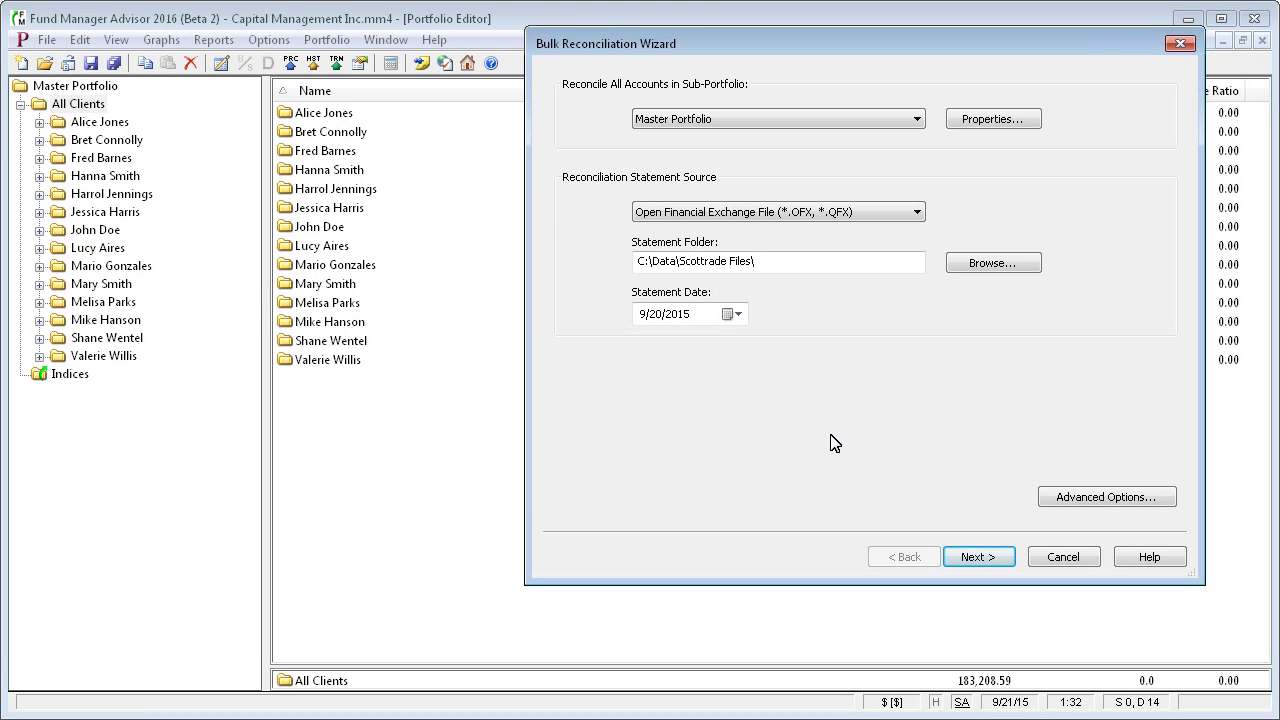
{"action": "left_click", "coordinate": [919, 214]}
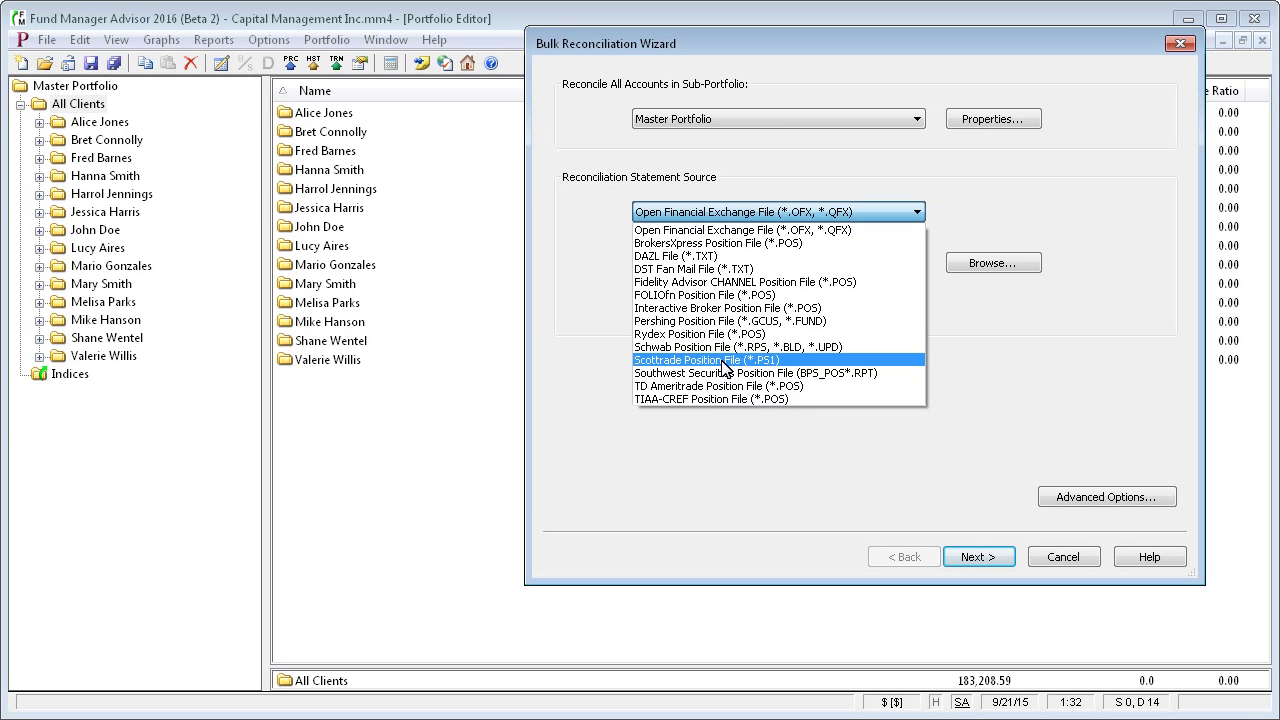
{"action": "left_click", "coordinate": [798, 360]}
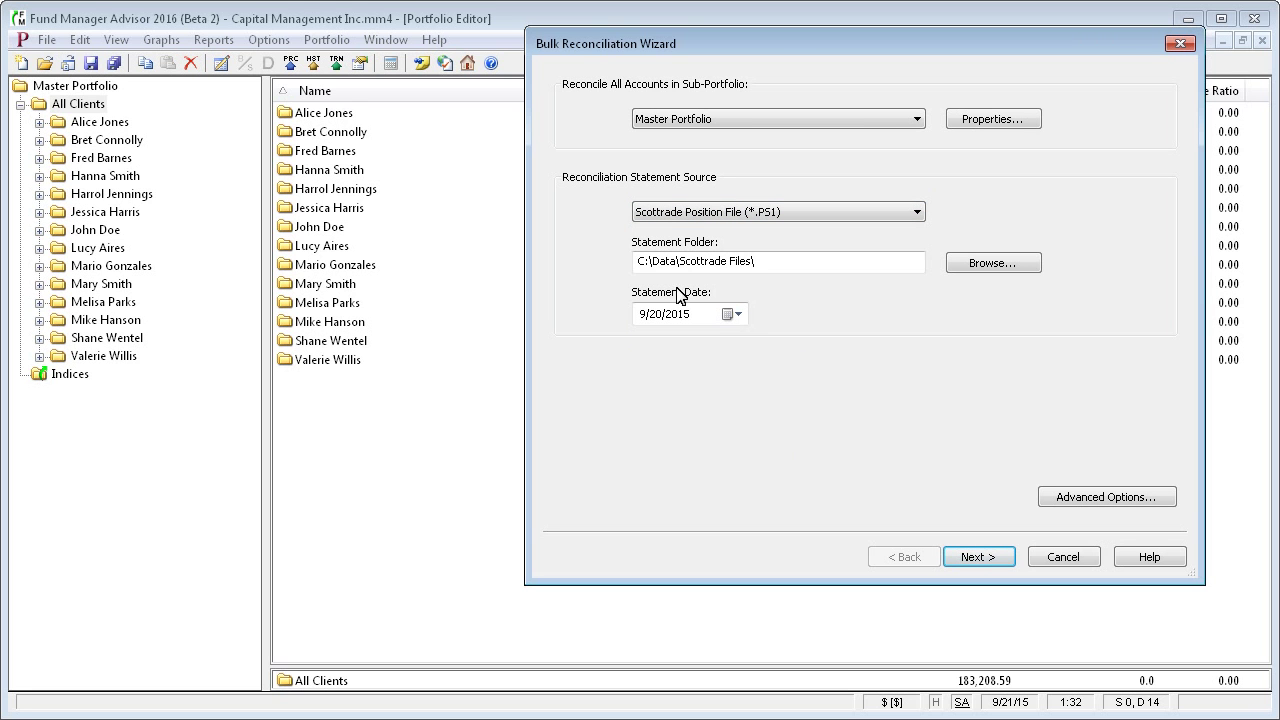
- Set the statement date to 6/30/2015
{"action": "left_click", "coordinate": [646, 262]}
{"action": "left_click", "coordinate": [643, 316]}
{"action": "key", "text": "Right"}
{"action": "type", "text": "30"}
{"action": "key", "text": "Tab"}
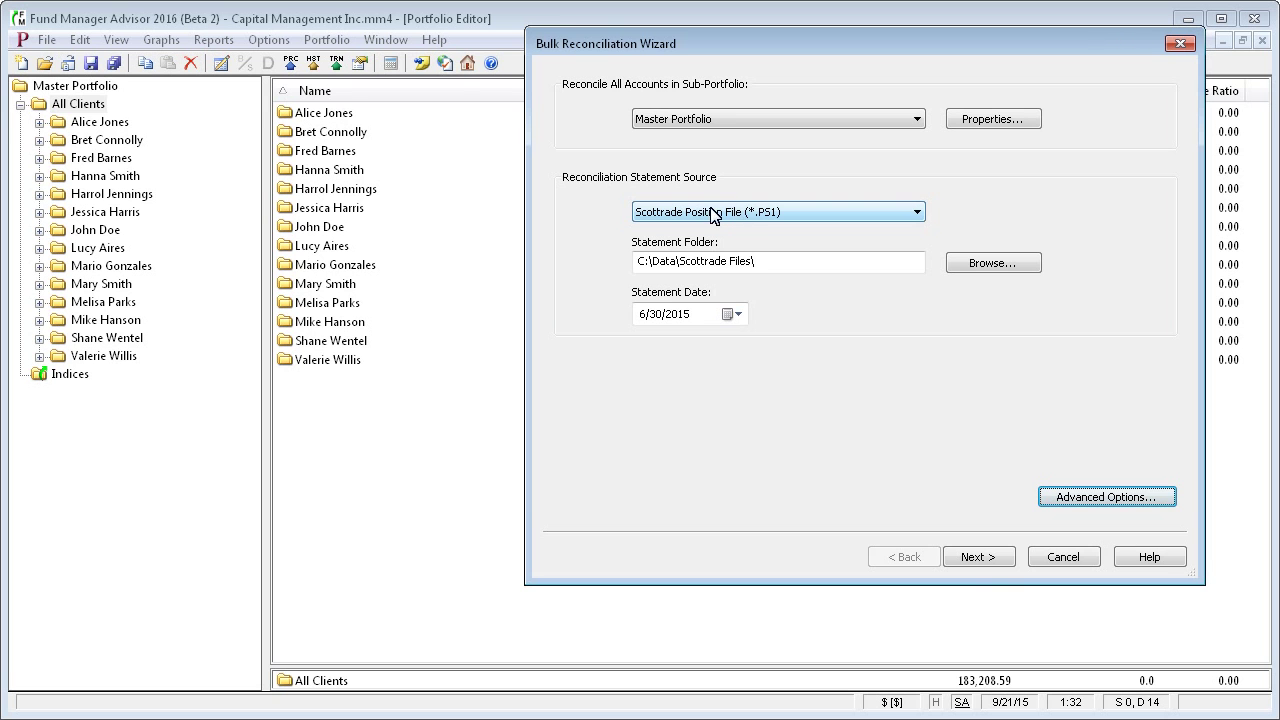
- Run the bulk reconciliation against Y063015PS.PS1 and list all 15 balanced accounts with 0 errors
{"action": "left_click", "coordinate": [969, 557]}
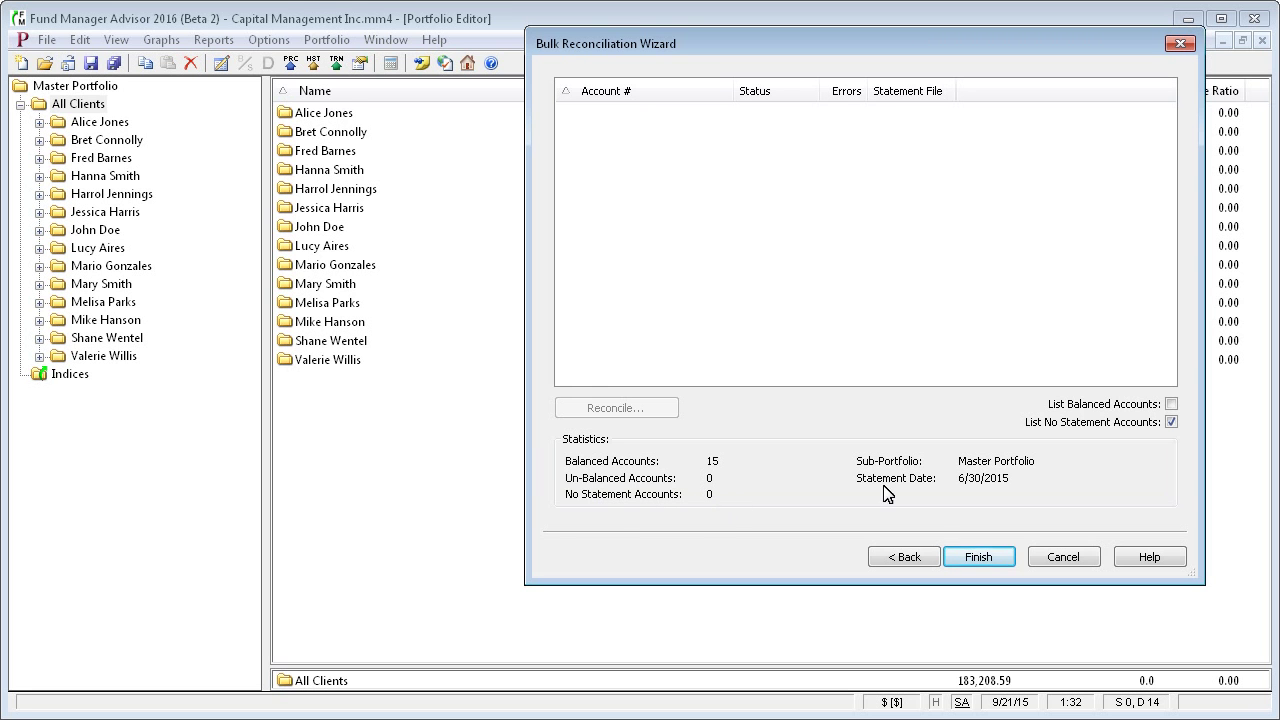
{"action": "left_click", "coordinate": [1171, 406]}
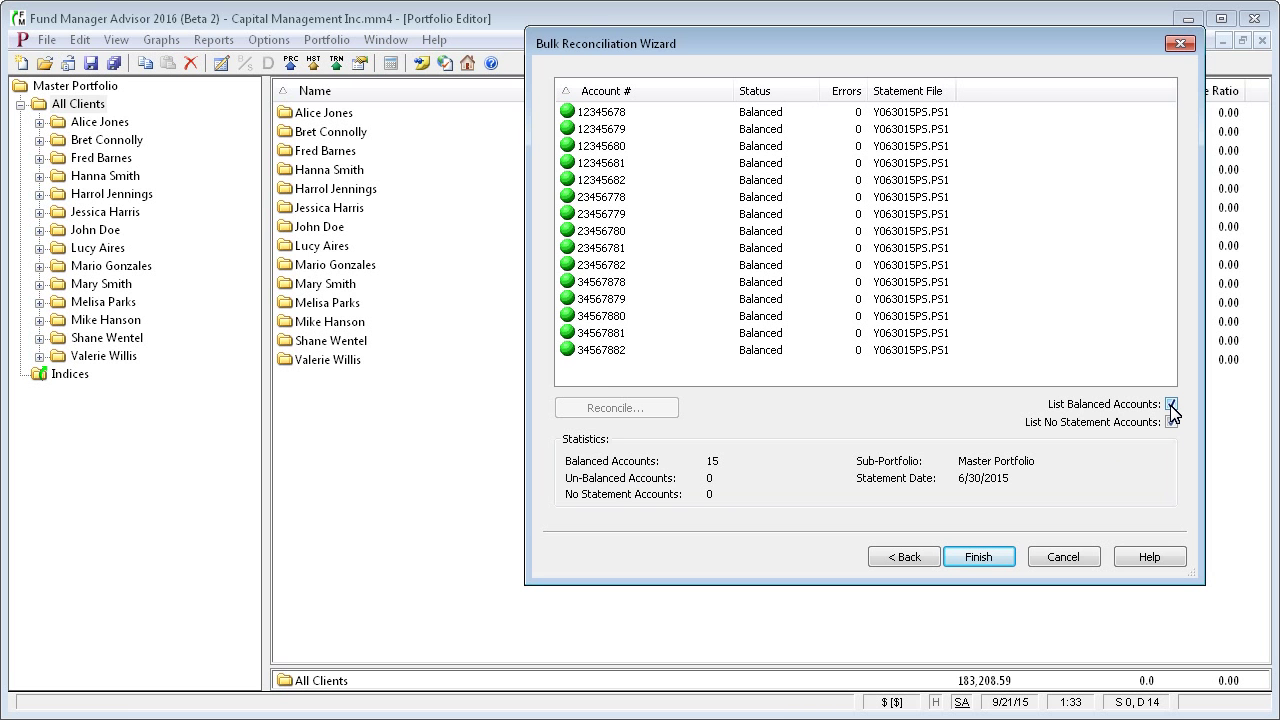
{"action": "left_click", "coordinate": [1171, 405]}
{"action": "left_click", "coordinate": [1171, 405]}
{"action": "left_click", "coordinate": [1171, 405]}
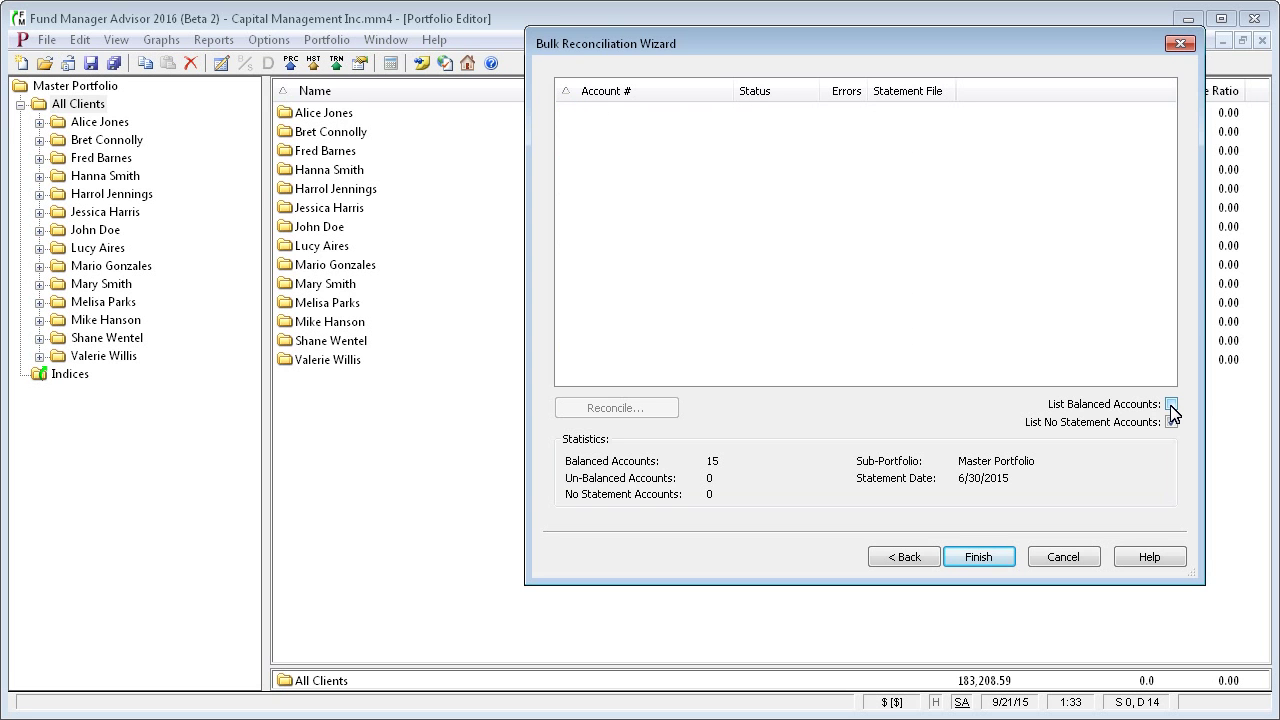
{"action": "left_click", "coordinate": [1171, 405]}
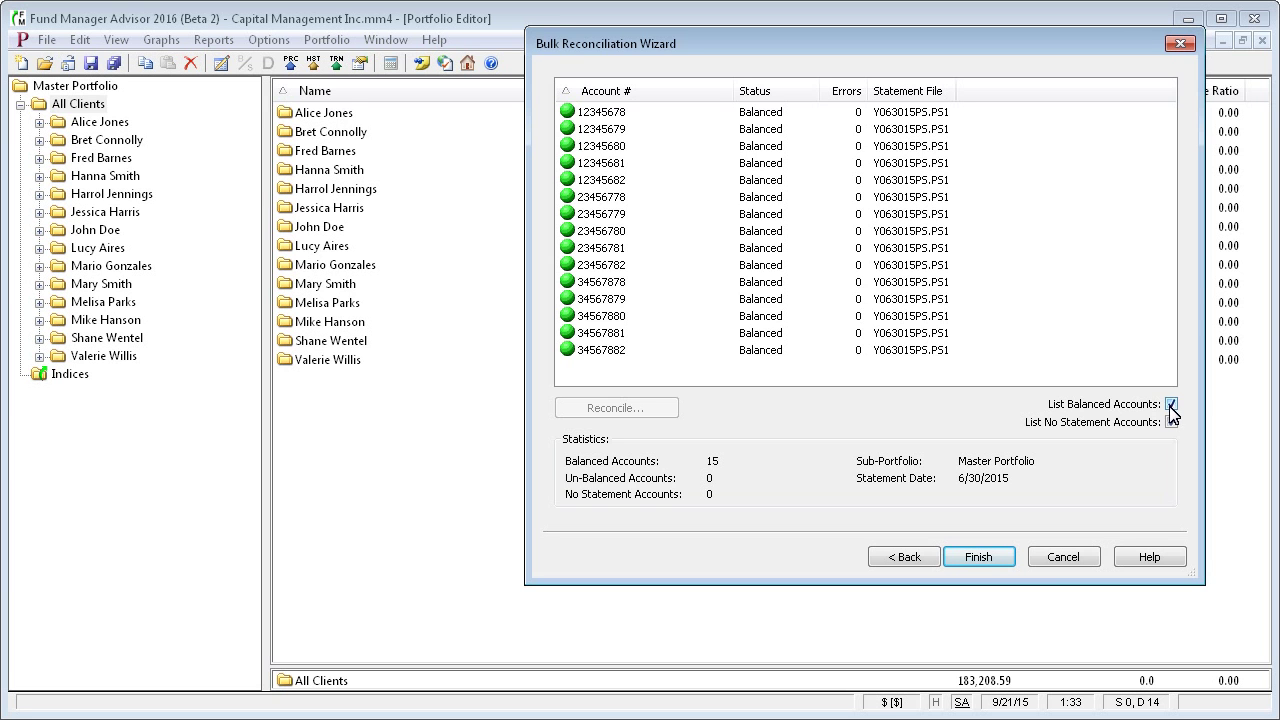
{"action": "left_click", "coordinate": [600, 114]}
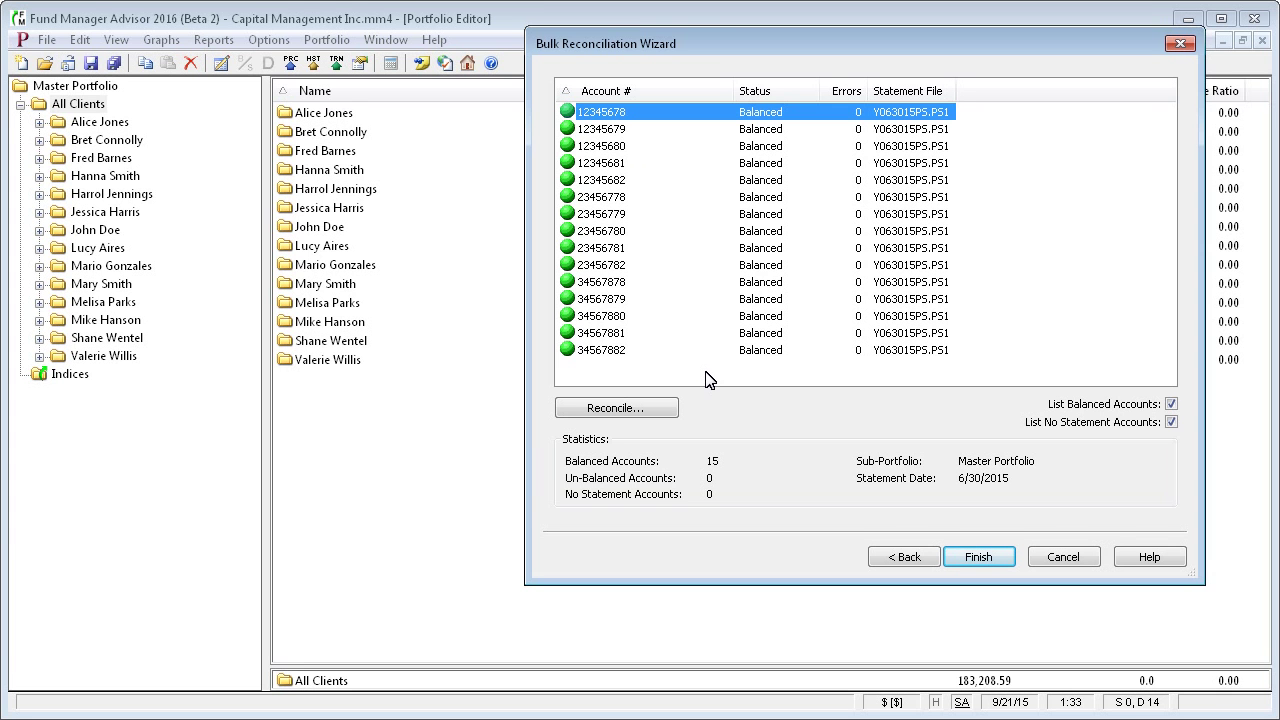
{"action": "left_click", "coordinate": [630, 410]}
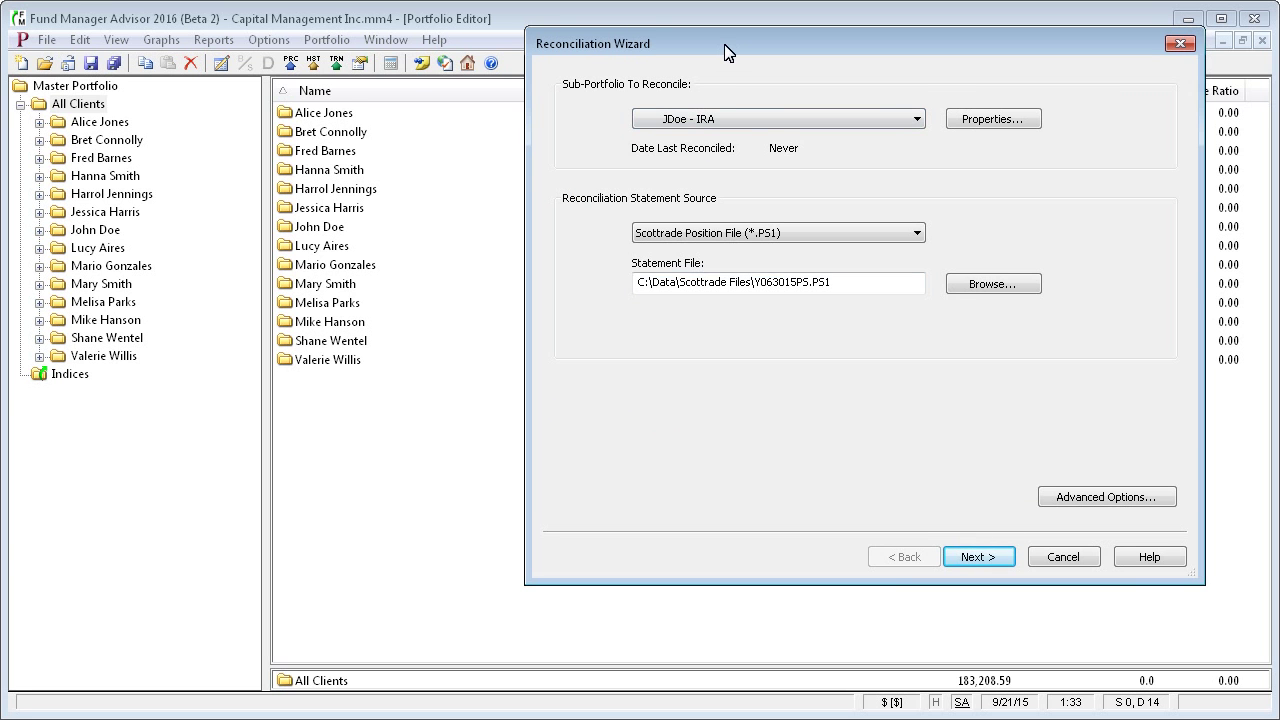
{"action": "left_click_drag", "start_coordinate": [726, 53], "coordinate": [633, 77]}
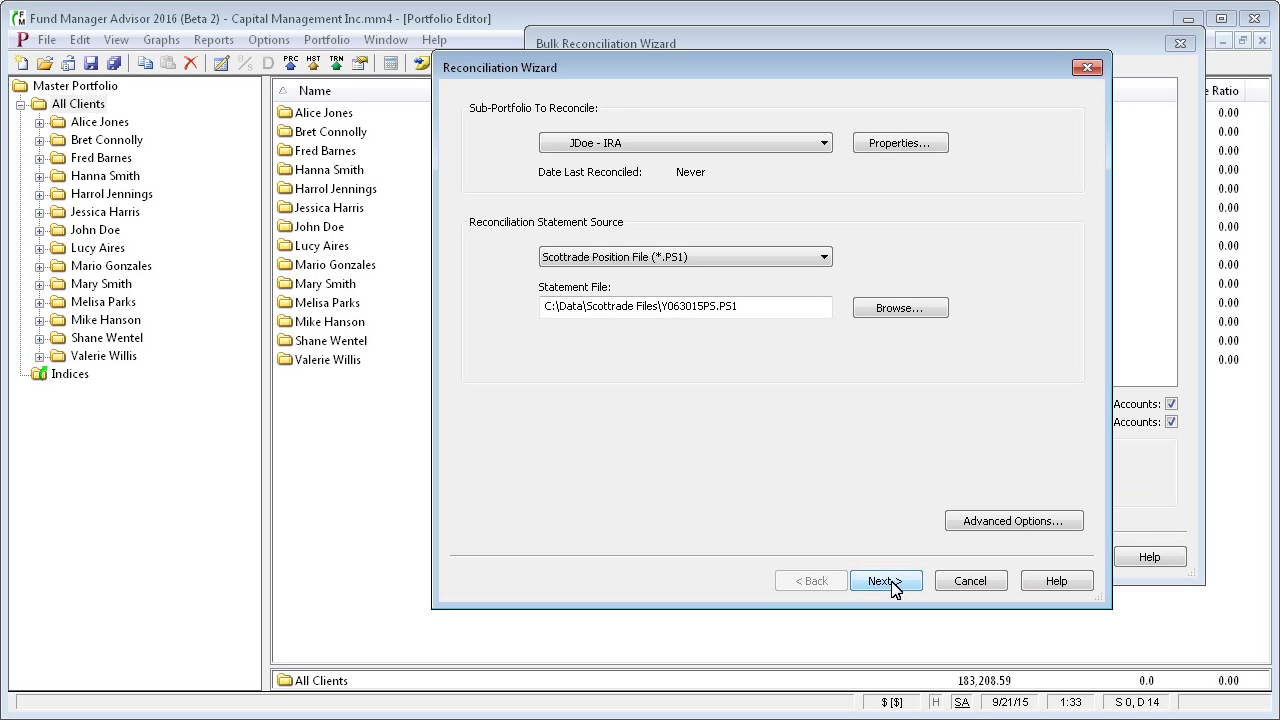
{"action": "left_click", "coordinate": [970, 584]}
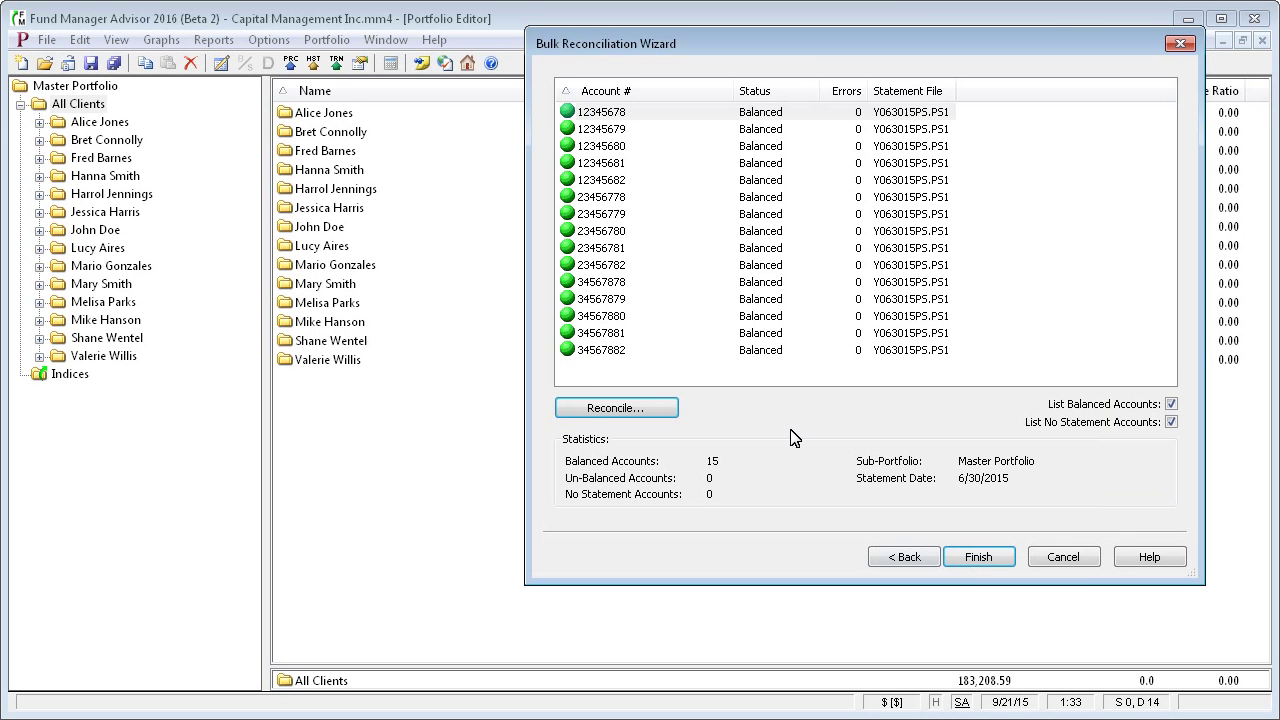